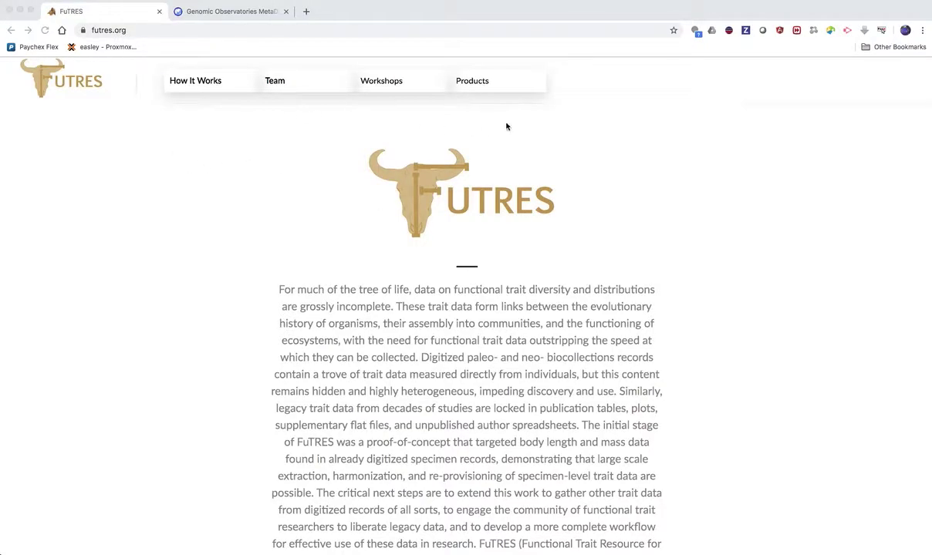
Step: Open the Data page of the FuTRES site, and bring up the GEOME home page
left_click(472, 82)
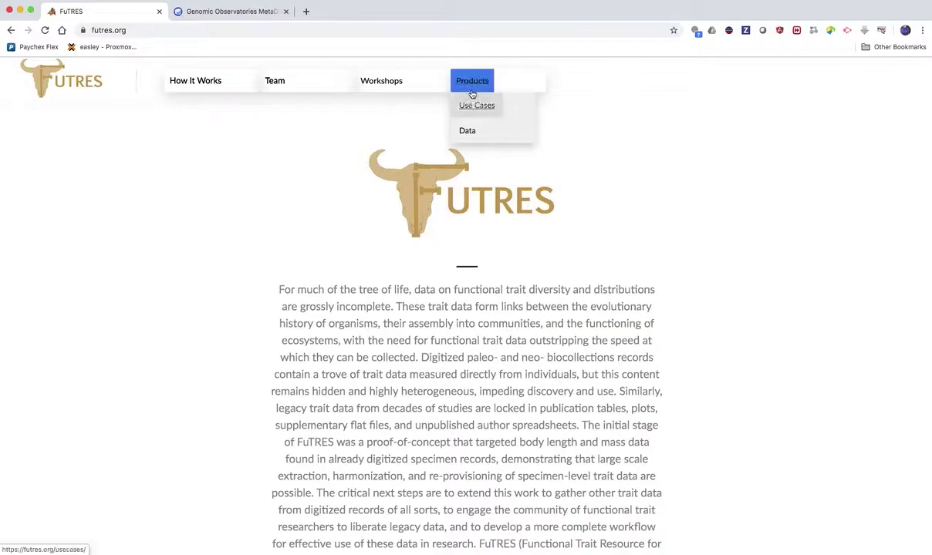
left_click(466, 133)
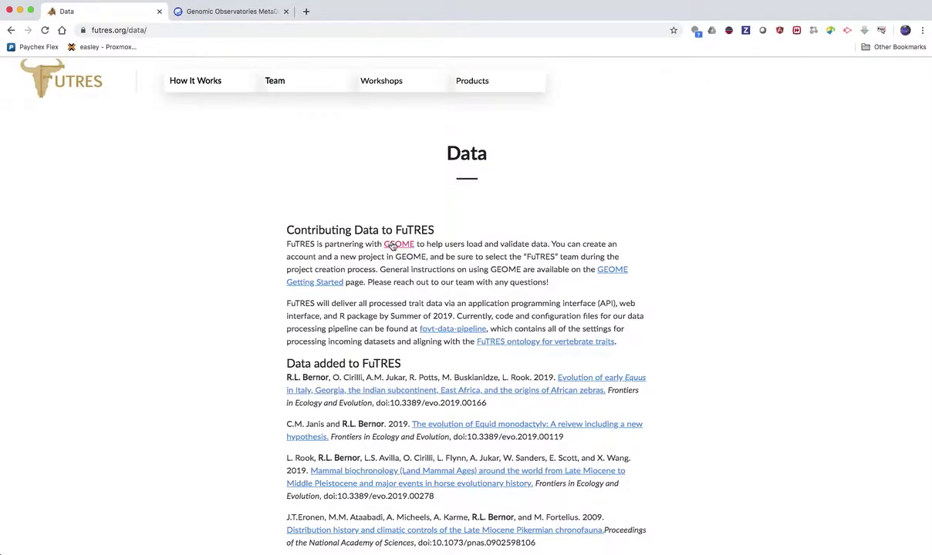
left_click(223, 11)
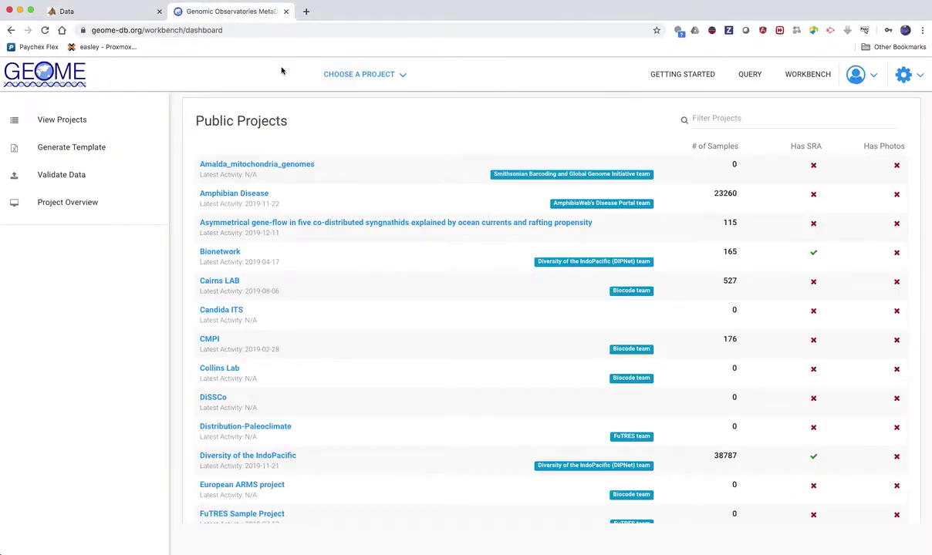
left_click(51, 70)
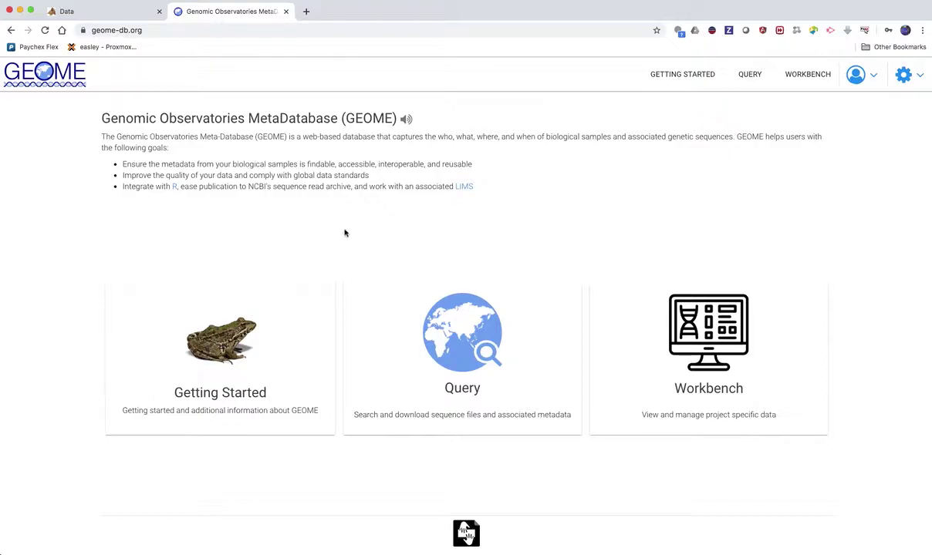
Step: Examine GEOME's Getting Started page, including the Video Library and the Creating Projects and Expeditions sections
left_click(229, 346)
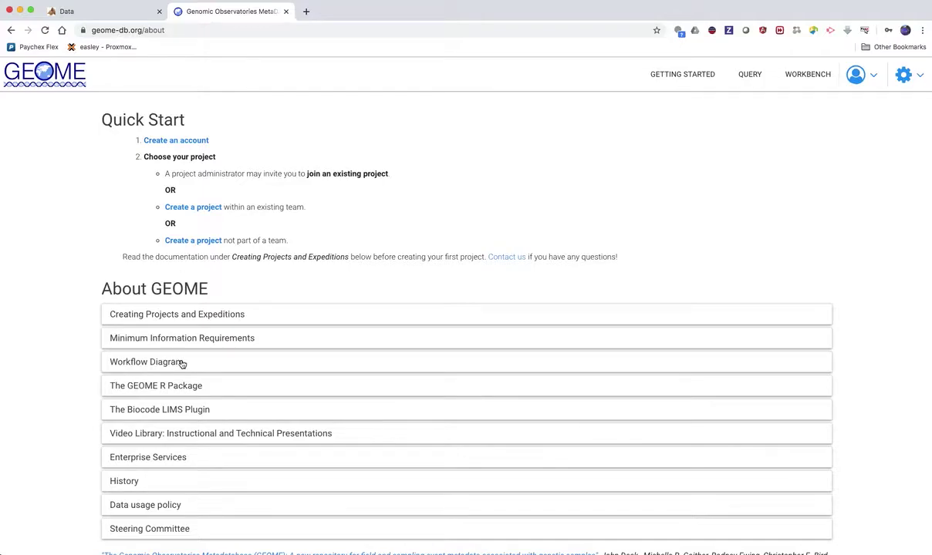
scroll(192, 511, "down", 1)
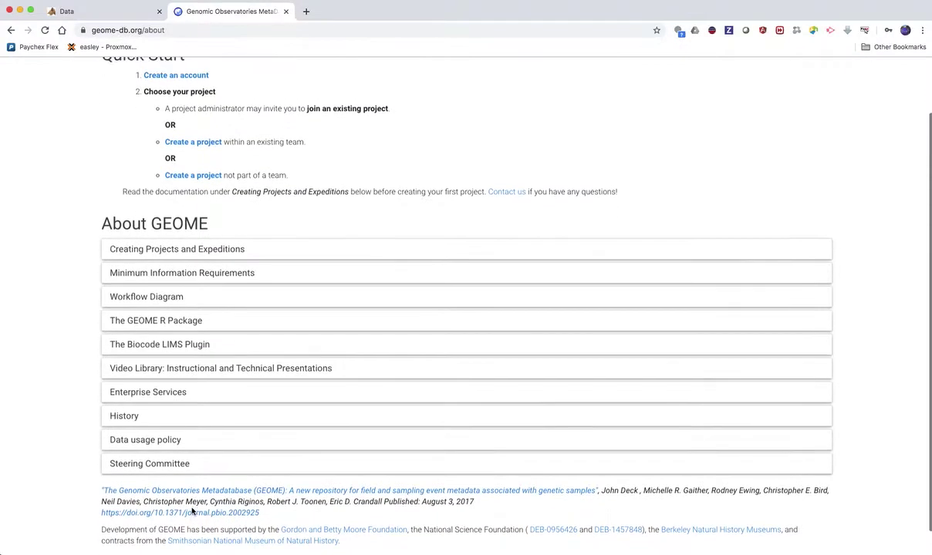
scroll(193, 509, "up", 1)
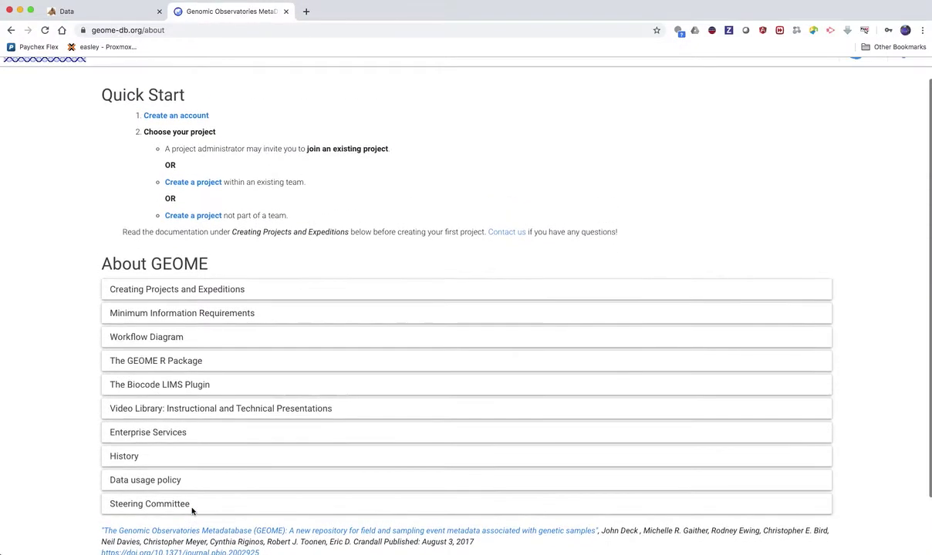
left_click(188, 409)
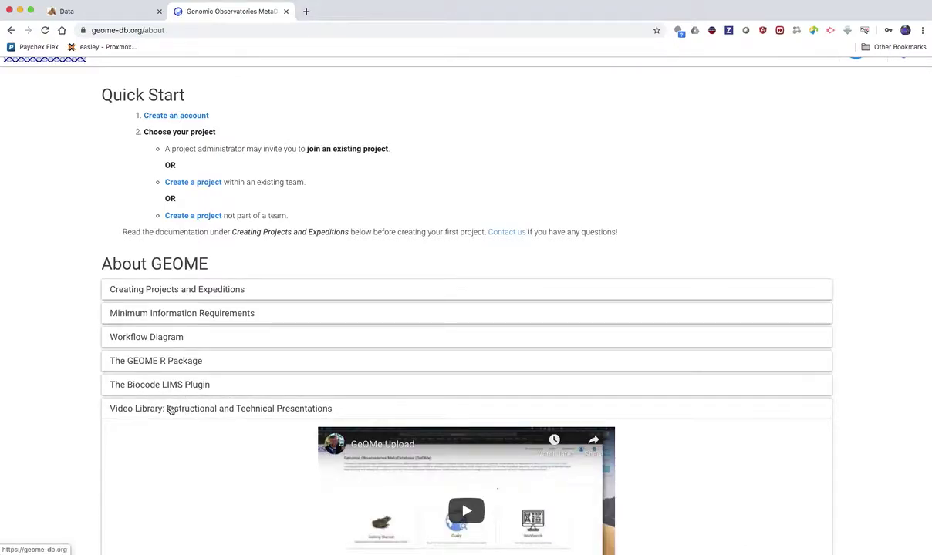
left_click(172, 410)
left_click(156, 285)
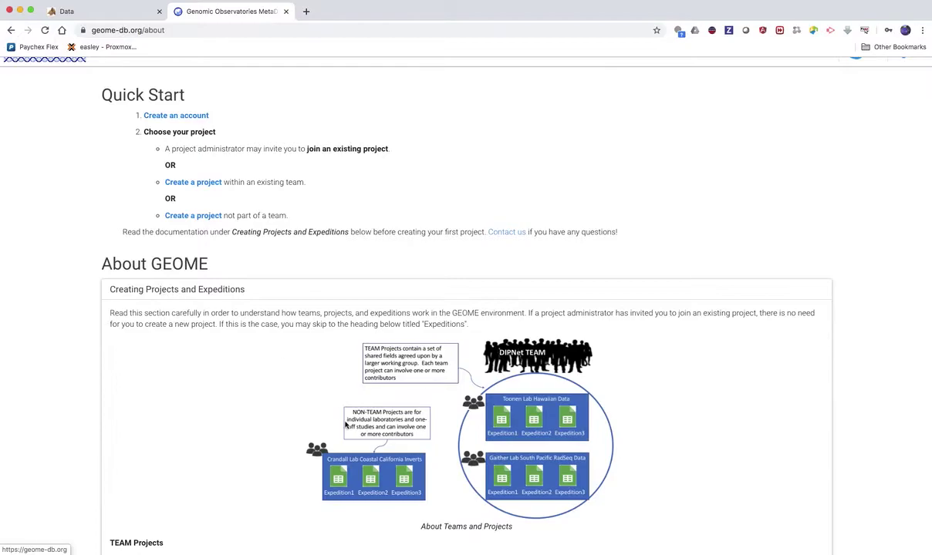
scroll(339, 432, "down", 1)
scroll(343, 438, "down", 6)
scroll(343, 438, "up", 4)
scroll(343, 438, "up", 10)
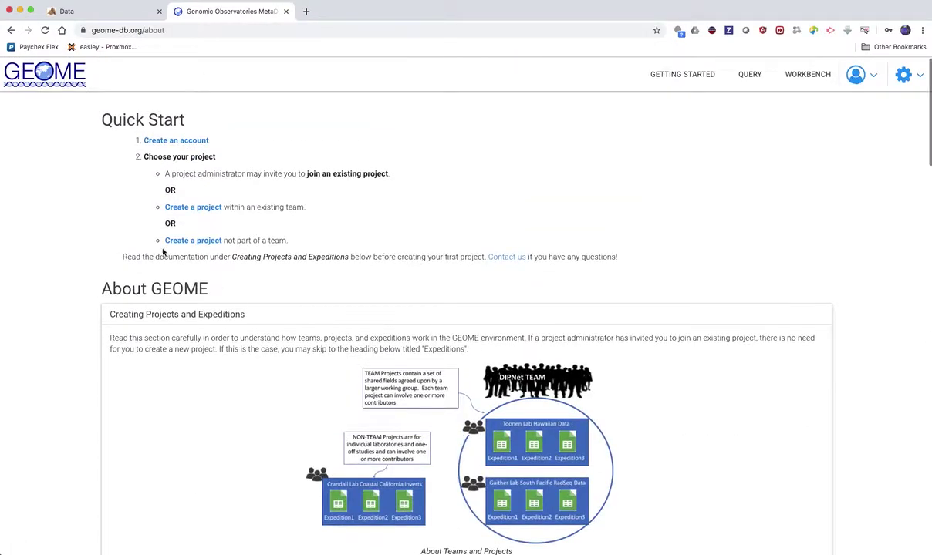
left_click(156, 314)
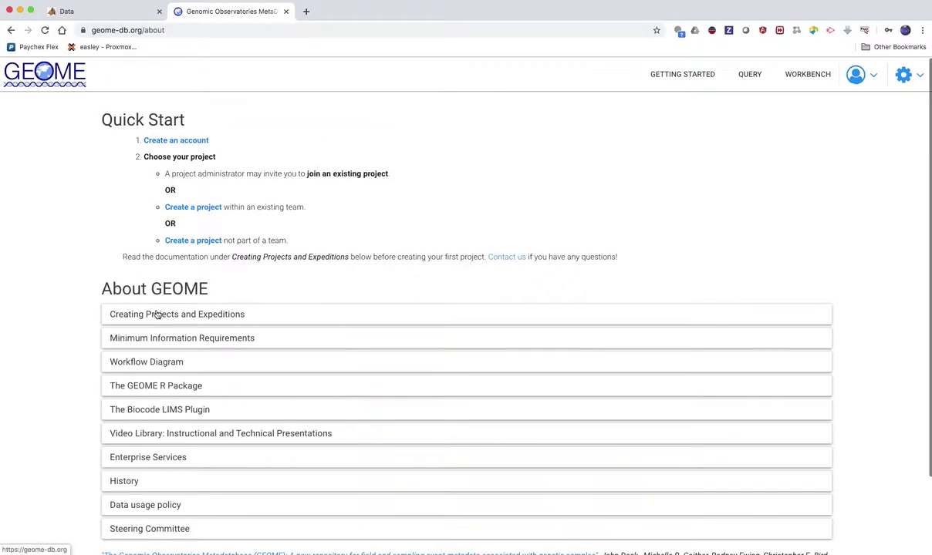
Step: Sign in to the existing GEOME account
left_click(872, 79)
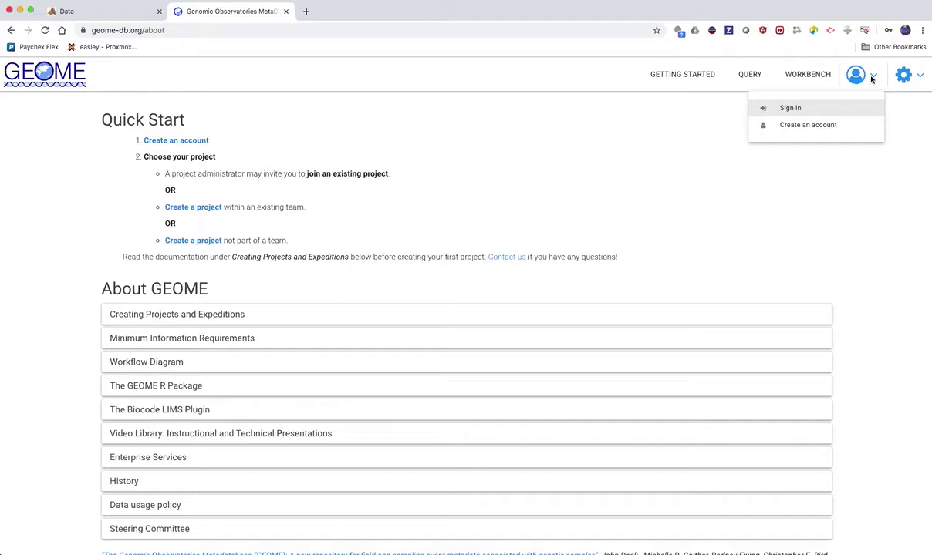
left_click(794, 109)
left_click(451, 244)
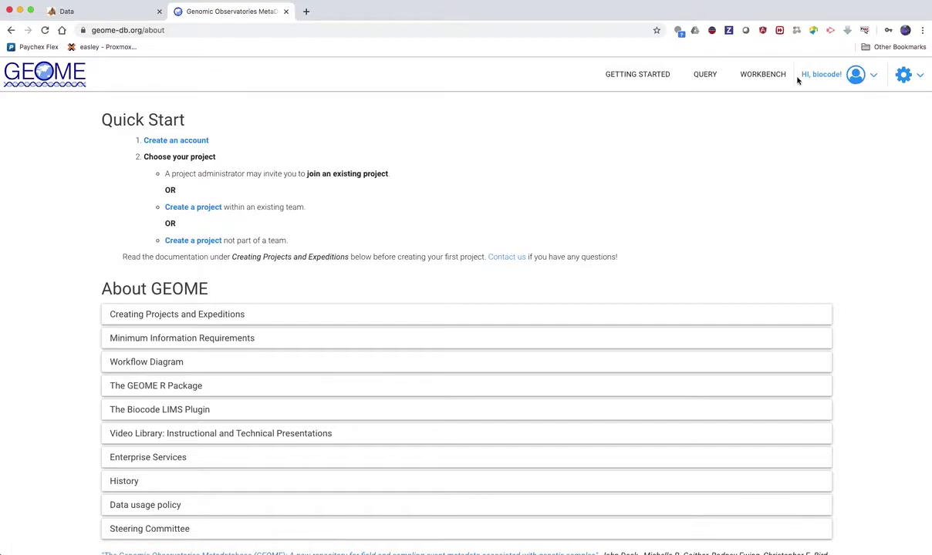
Step: Start a new project titled "my futres project" with the description "squirrels of scandinavia"
left_click(873, 75)
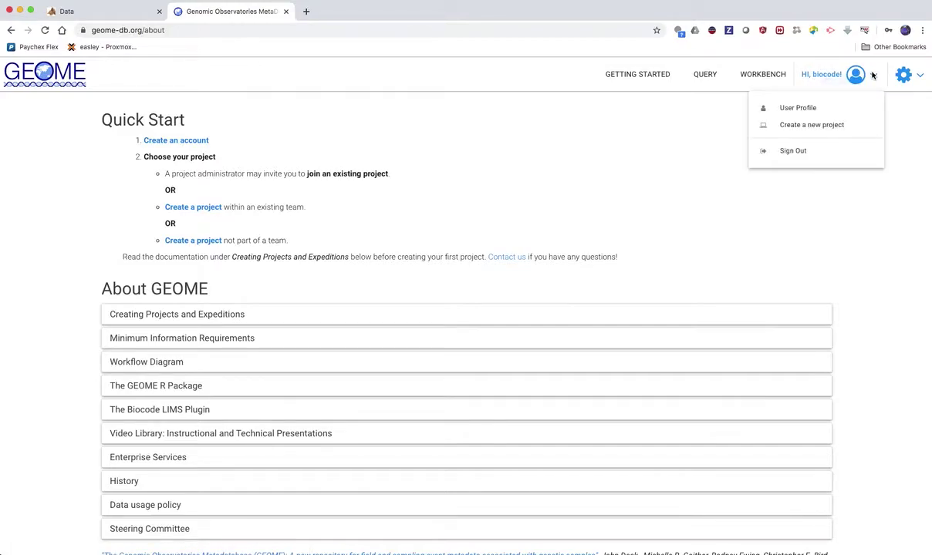
left_click(823, 128)
left_click(266, 196)
type("my futres project")
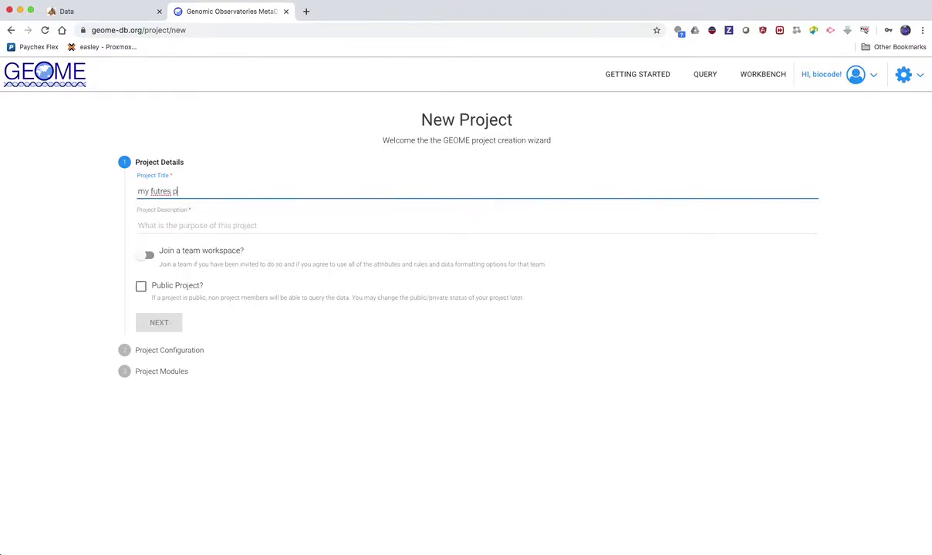
key("Tab")
type("squirrels of scandinavia")
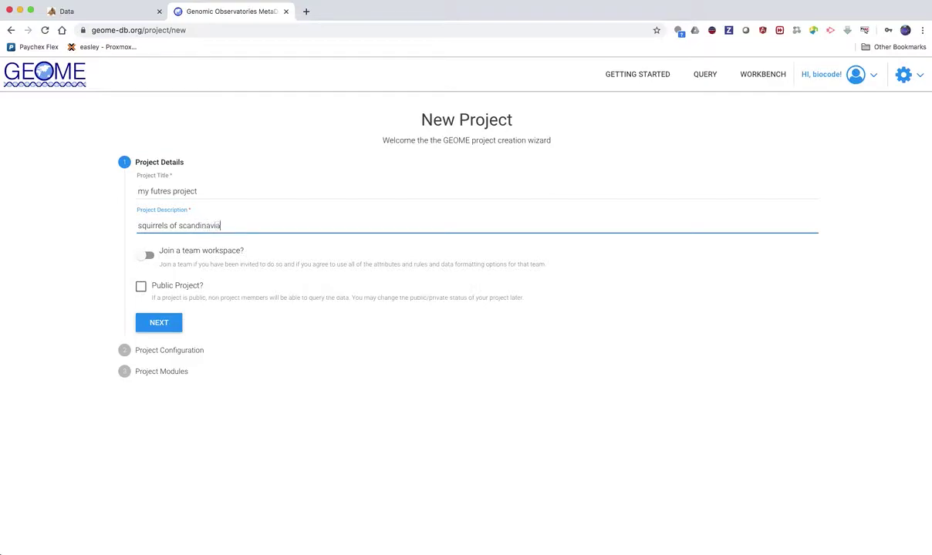
Step: Set the new project to join the existing FuTRES team workspace
left_click(144, 255)
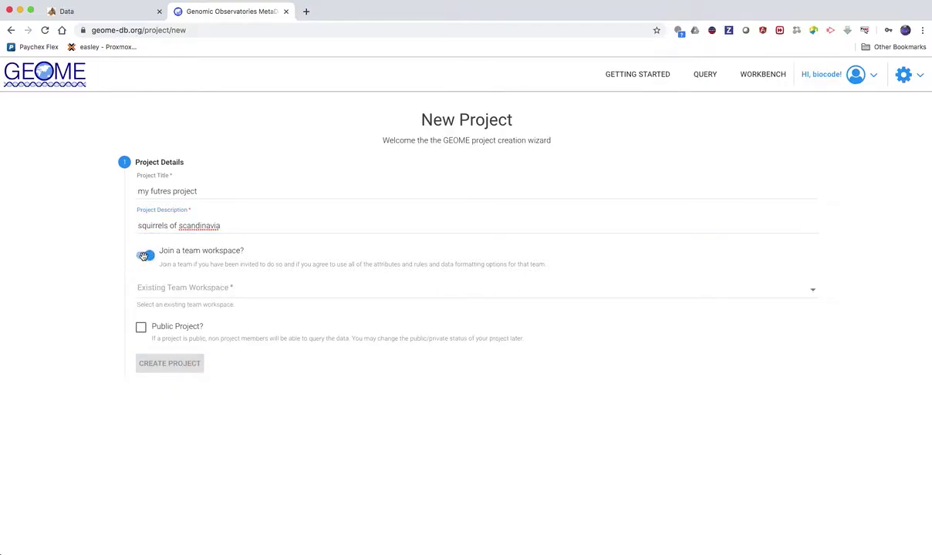
left_click(182, 288)
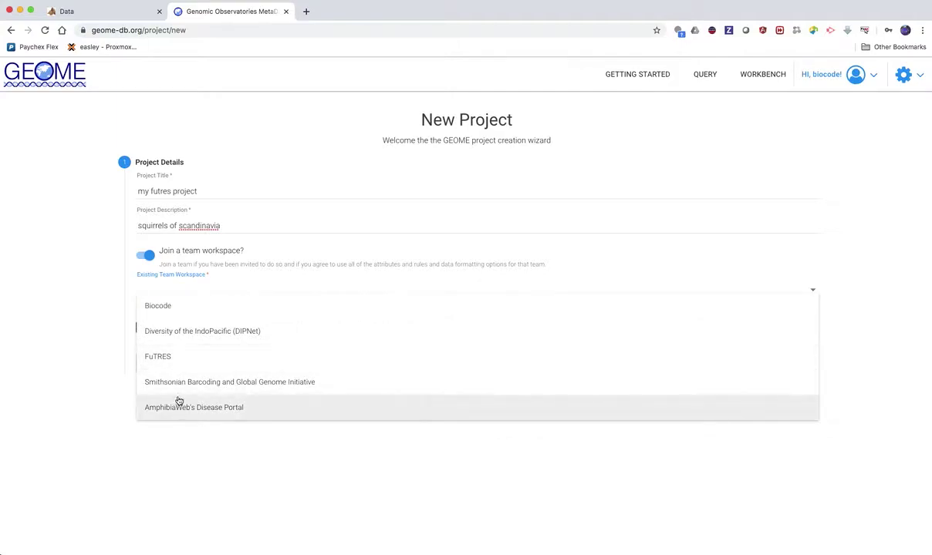
left_click(165, 359)
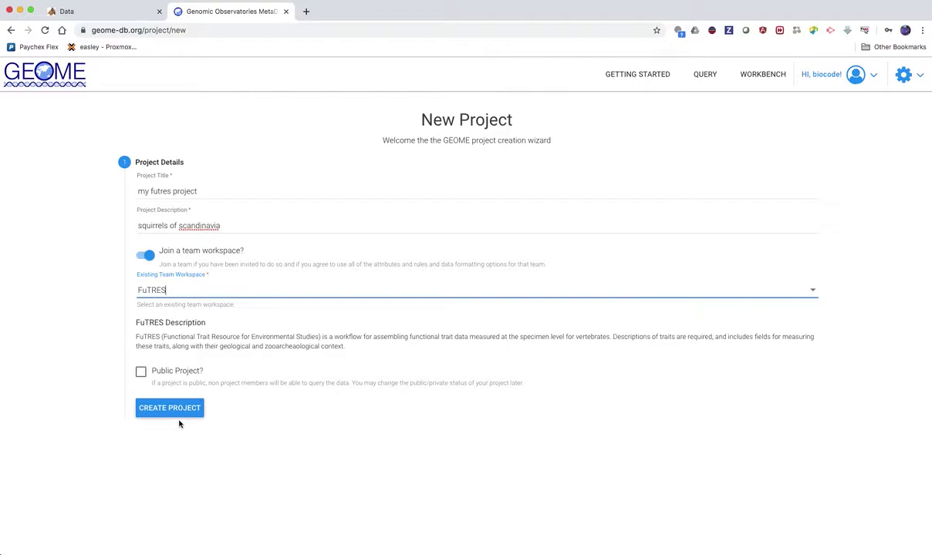
Step: Open the Workbench and filter the list of selectable projects by "futr"
left_click(759, 83)
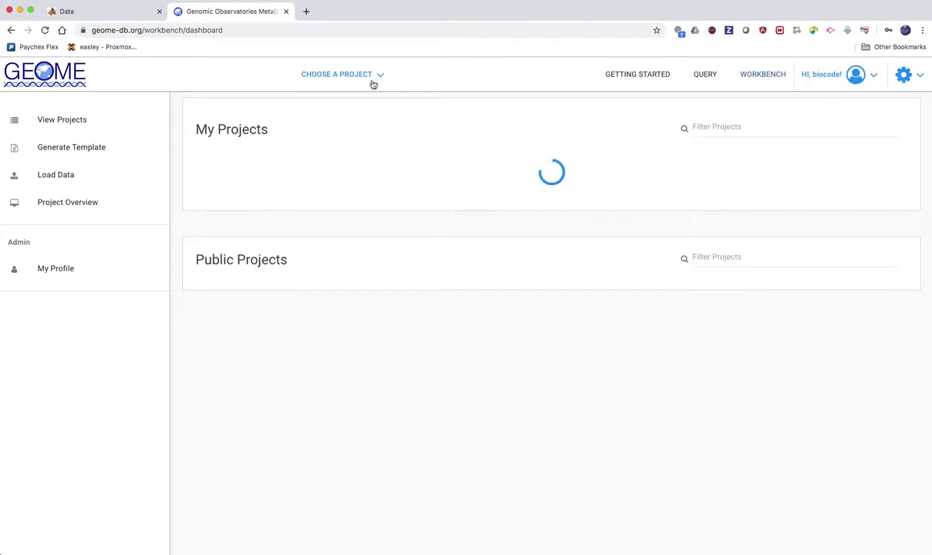
left_click(371, 75)
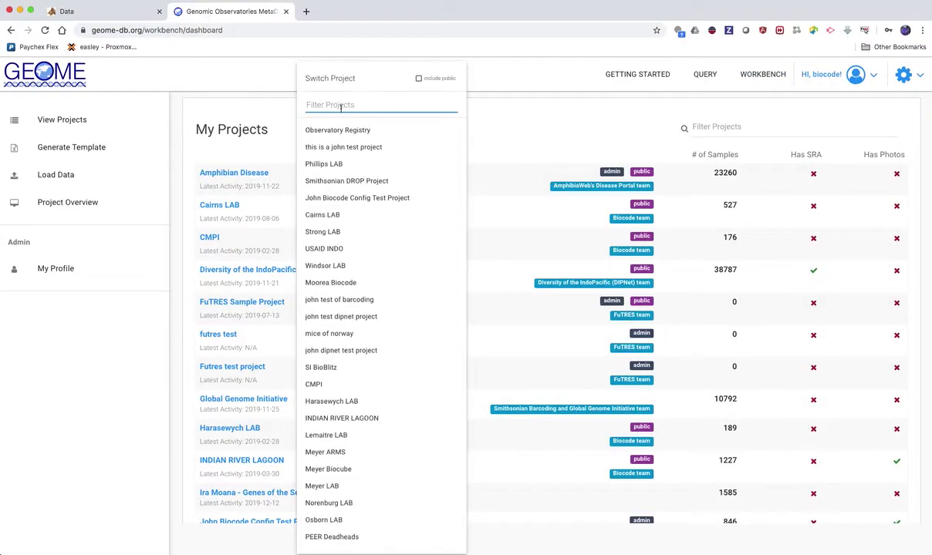
type("futr")
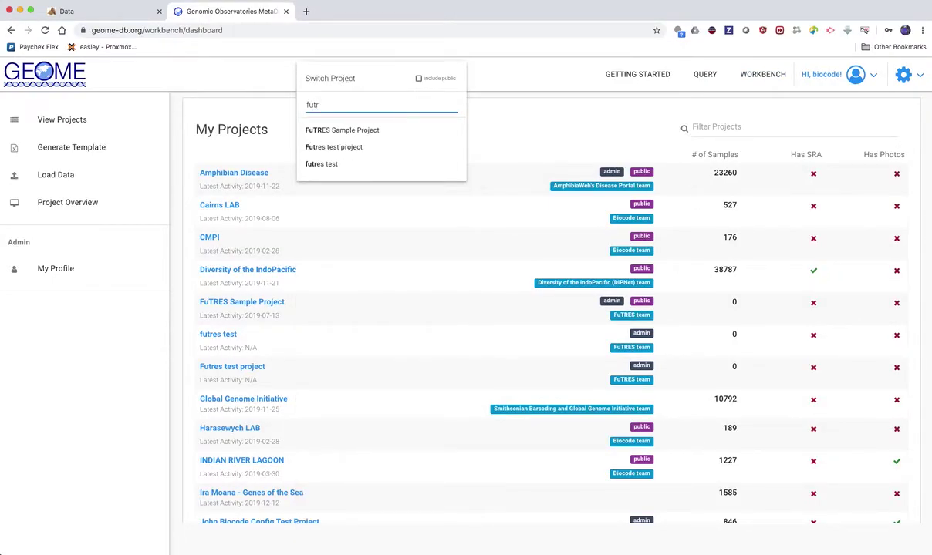
left_click(262, 129)
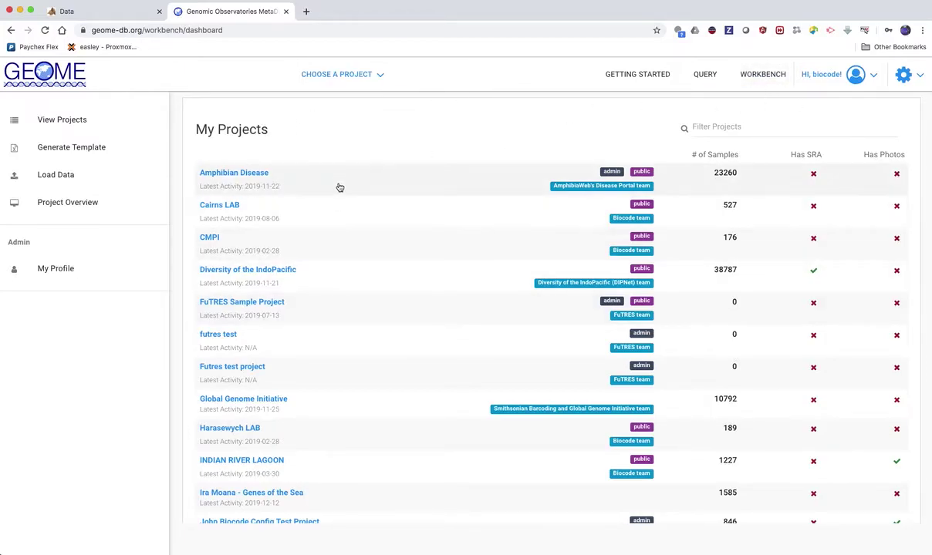
Step: Make futres test the active project in the Workbench
scroll(332, 353, "down", 1)
scroll(308, 287, "up", 1)
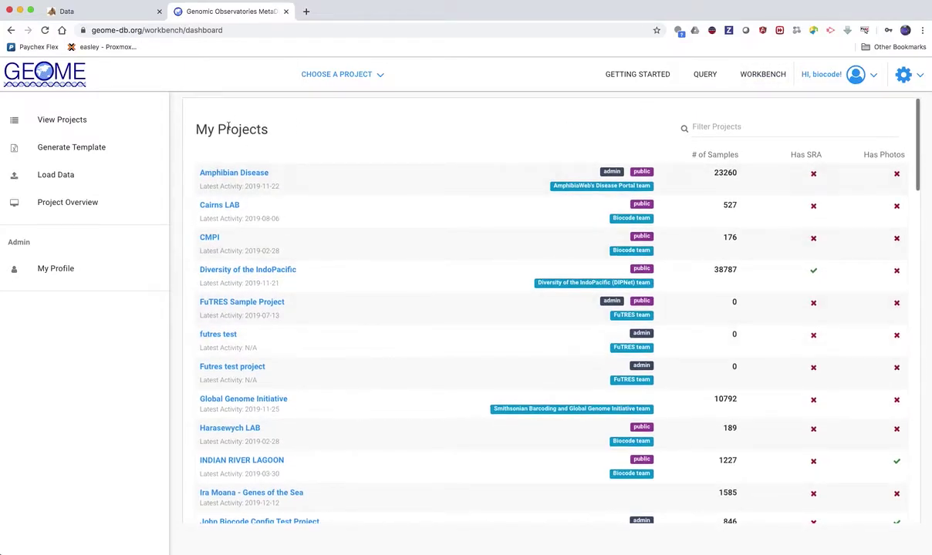
scroll(287, 321, "down", 20)
scroll(289, 323, "down", 3)
scroll(289, 322, "up", 10)
scroll(289, 322, "up", 8)
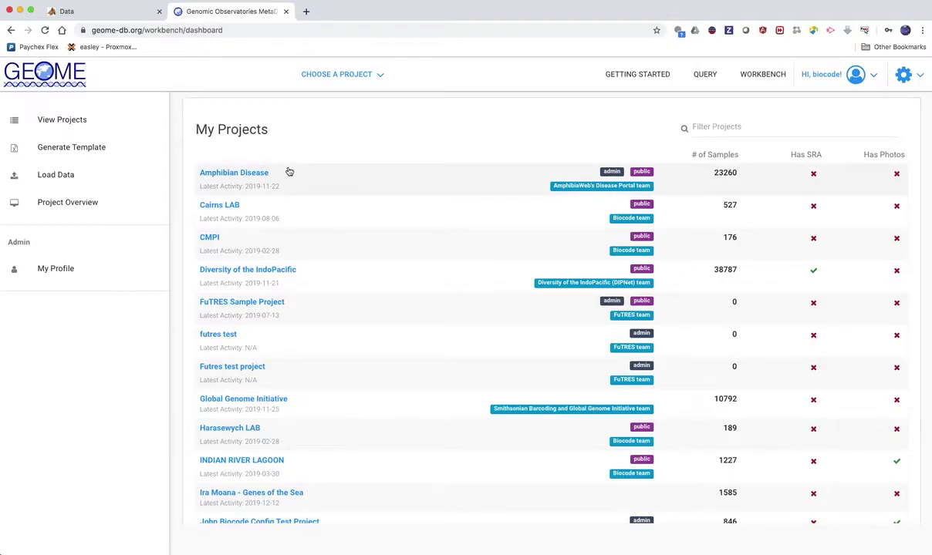
left_click(379, 74)
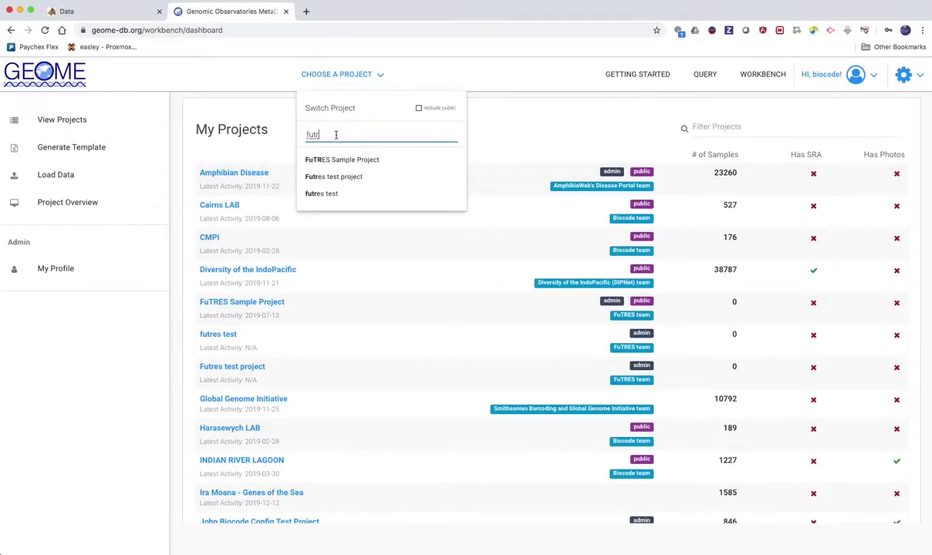
left_click(317, 193)
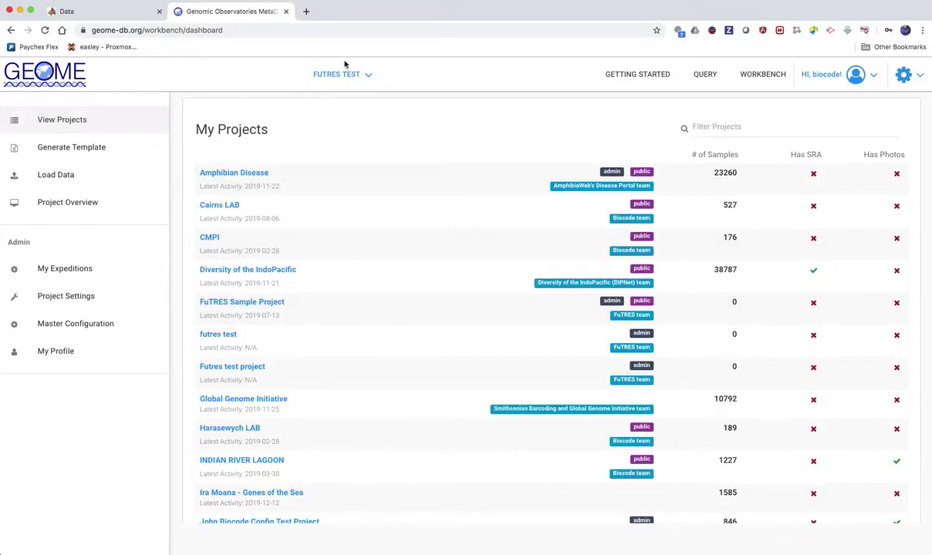
Step: Open the template generator for the futres test project and review the available template fields
left_click(64, 147)
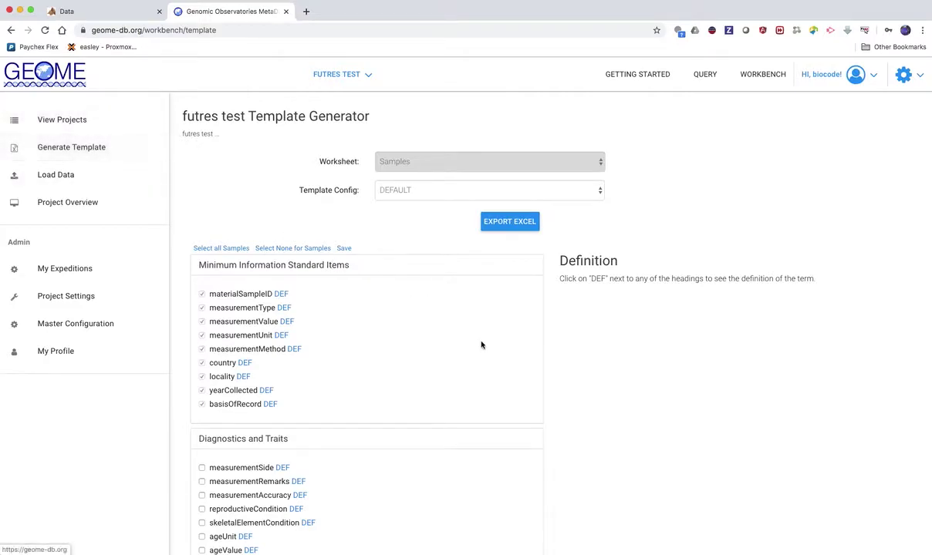
scroll(473, 360, "down", 2)
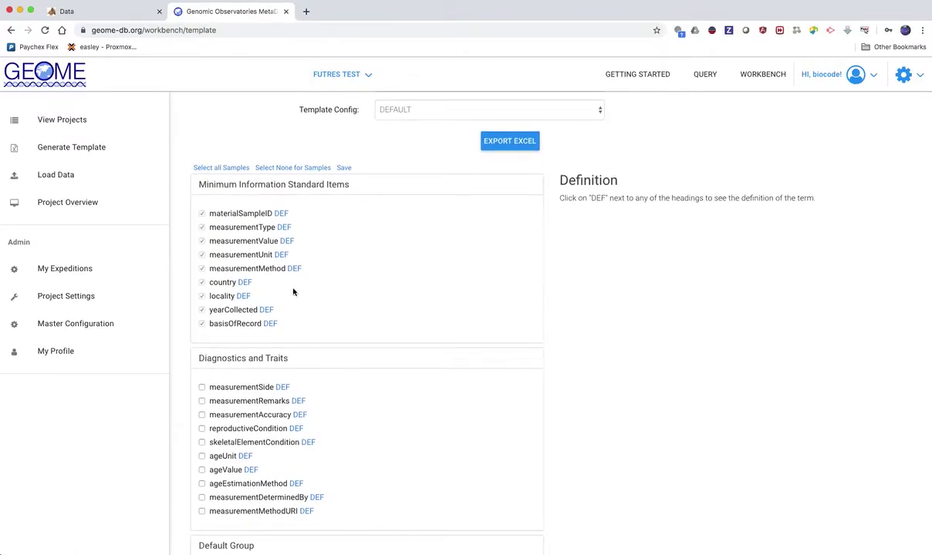
scroll(359, 253, "up", 2)
scroll(361, 258, "down", 3)
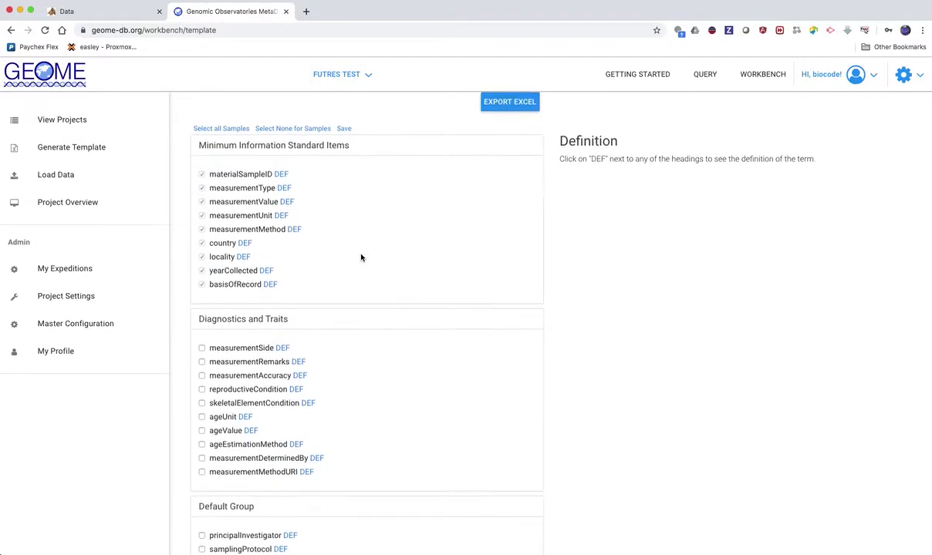
scroll(360, 257, "down", 2)
scroll(360, 257, "down", 15)
scroll(360, 258, "up", 18)
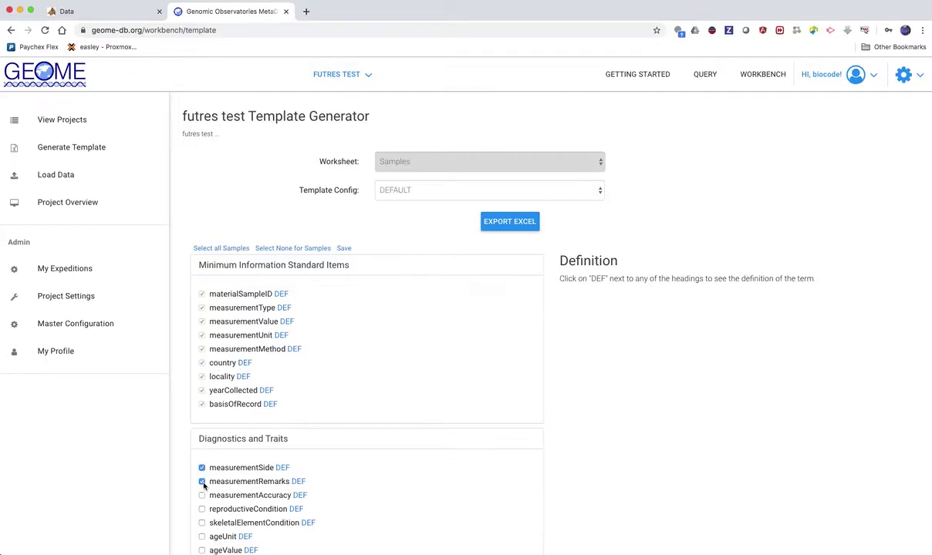
Step: Include measurementSide, measurementRemarks, measurementAccuracy and reproductiveCondition from Diagnostics and Traits in the template
left_click(202, 510)
scroll(347, 499, "down", 3)
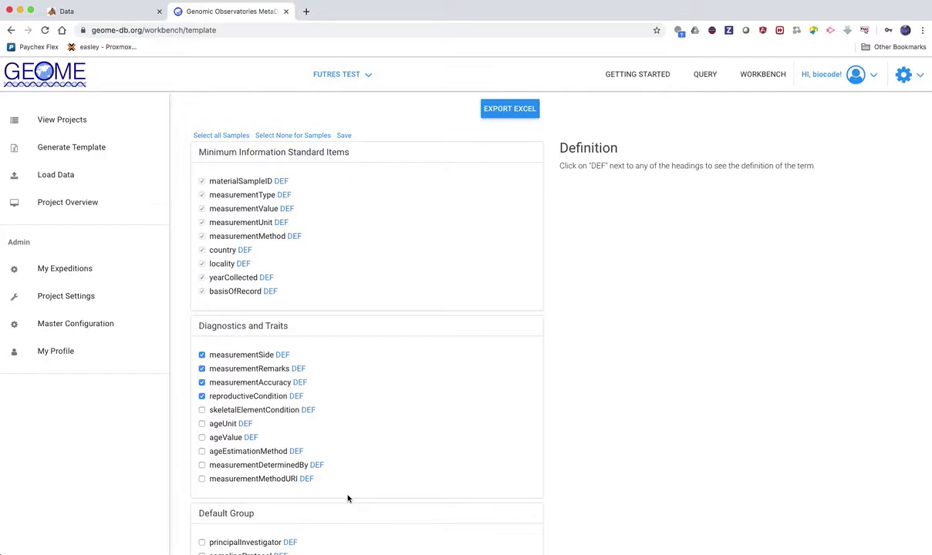
scroll(347, 497, "up", 3)
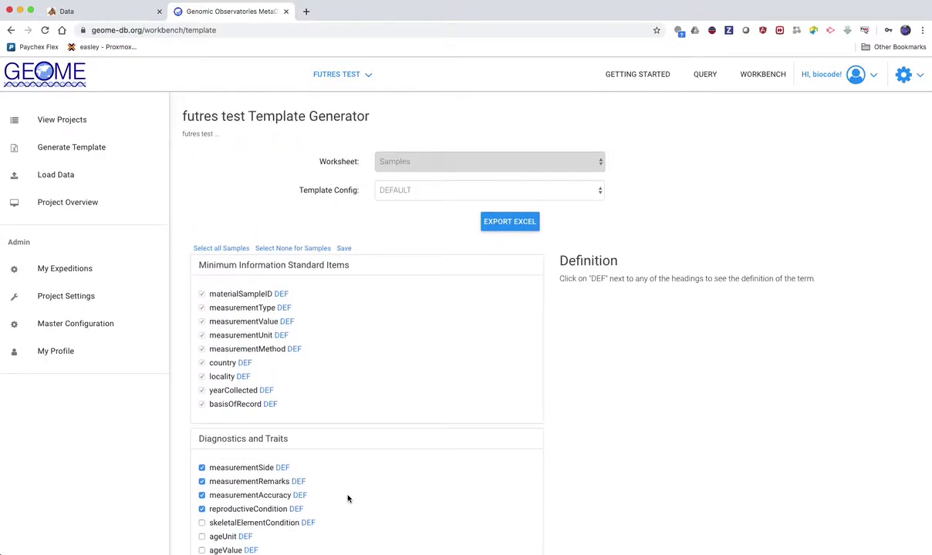
Step: Show the definition of the country field and read its validation rules and controlled vocabulary
left_click(245, 364)
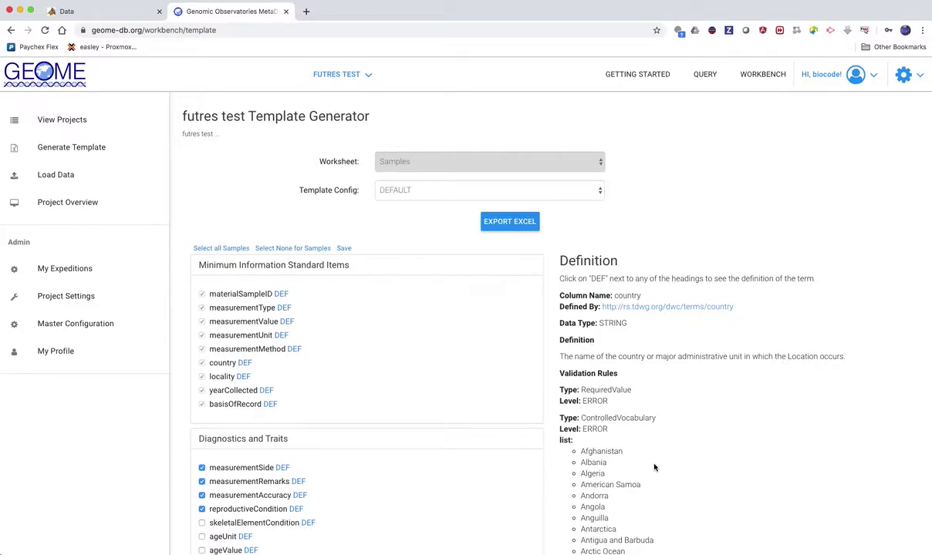
scroll(655, 467, "down", 2)
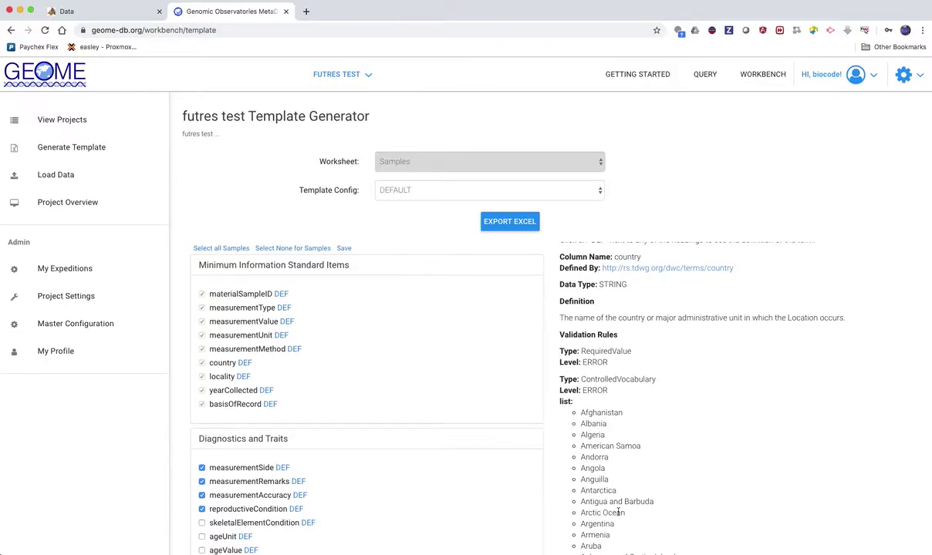
Step: Review the country vocabulary list and the definitions and validation rules of locality and basisOfRecord
scroll(618, 512, "down", 3)
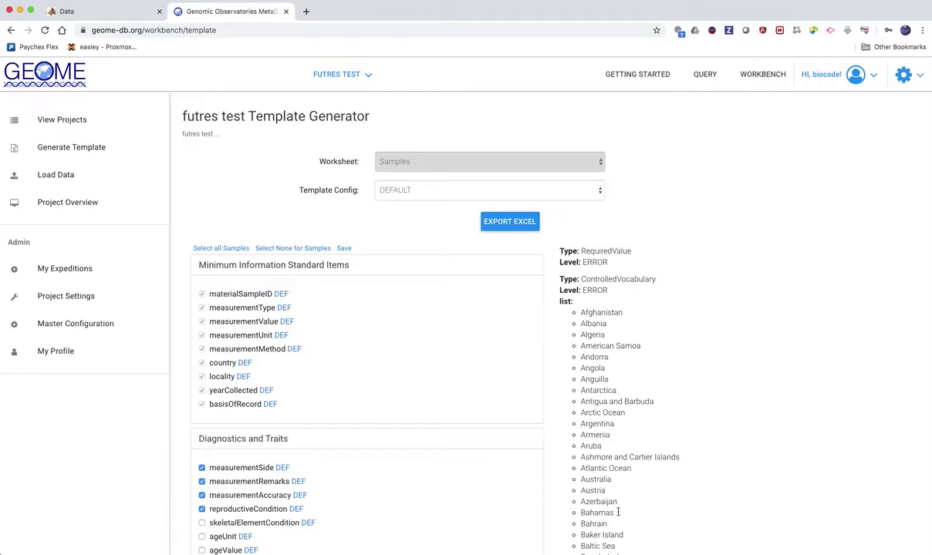
scroll(618, 512, "up", 4)
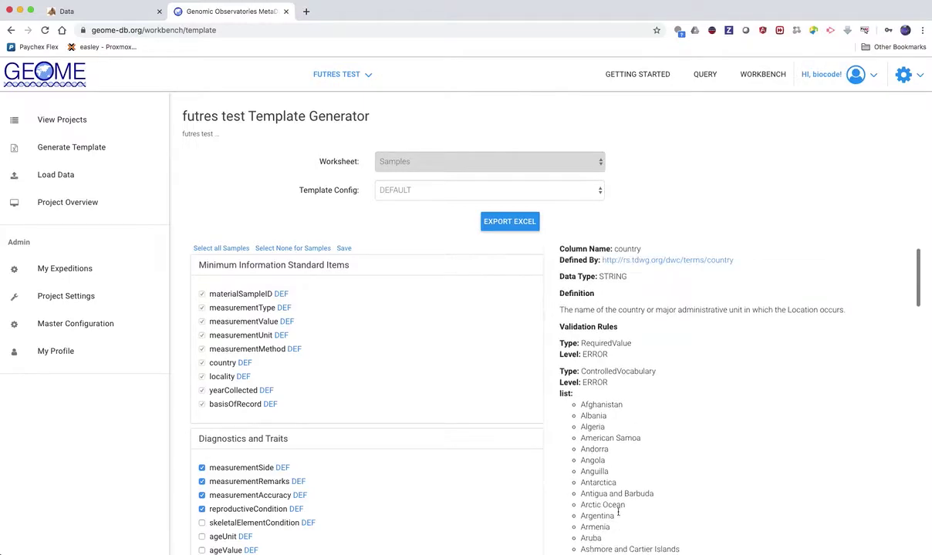
left_click(243, 377)
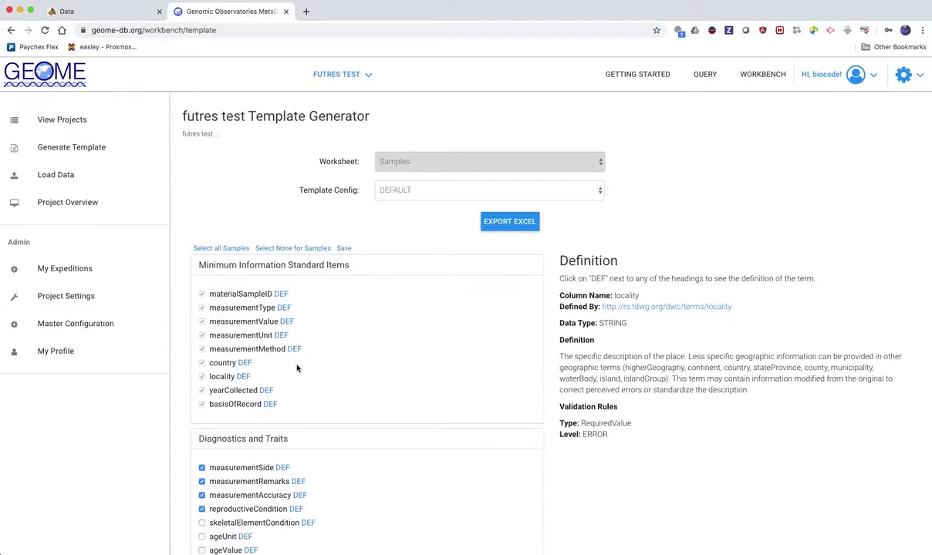
left_click(269, 405)
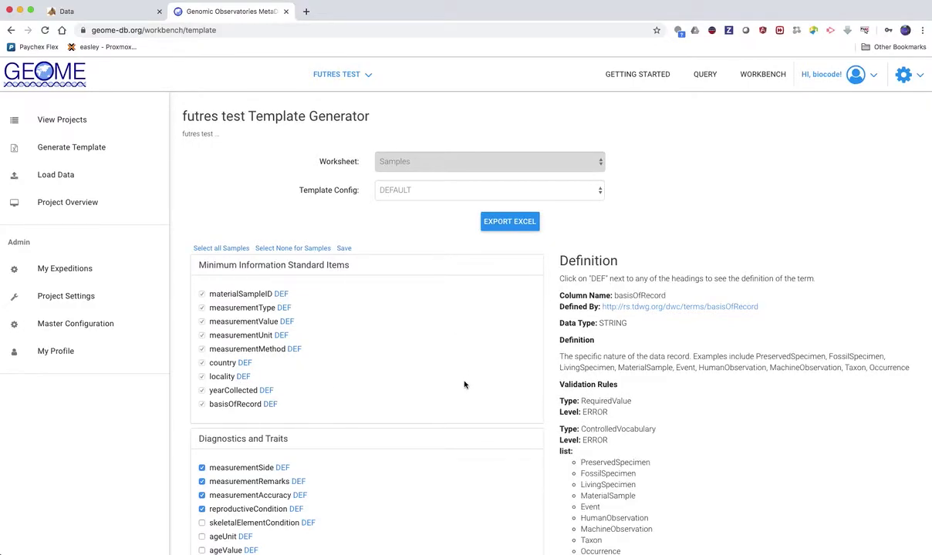
Step: Save the current field selection as a template configuration named "test template"
left_click(345, 249)
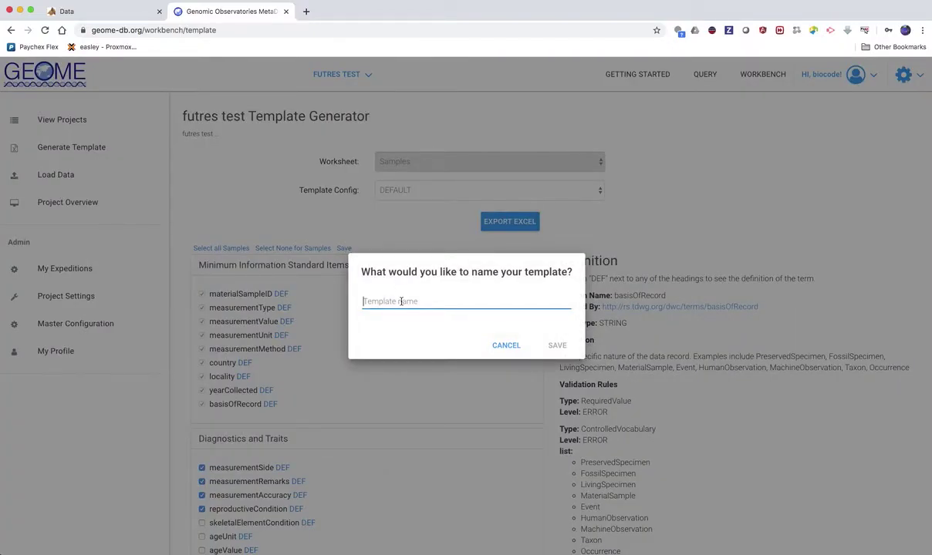
type("test template")
left_click(557, 345)
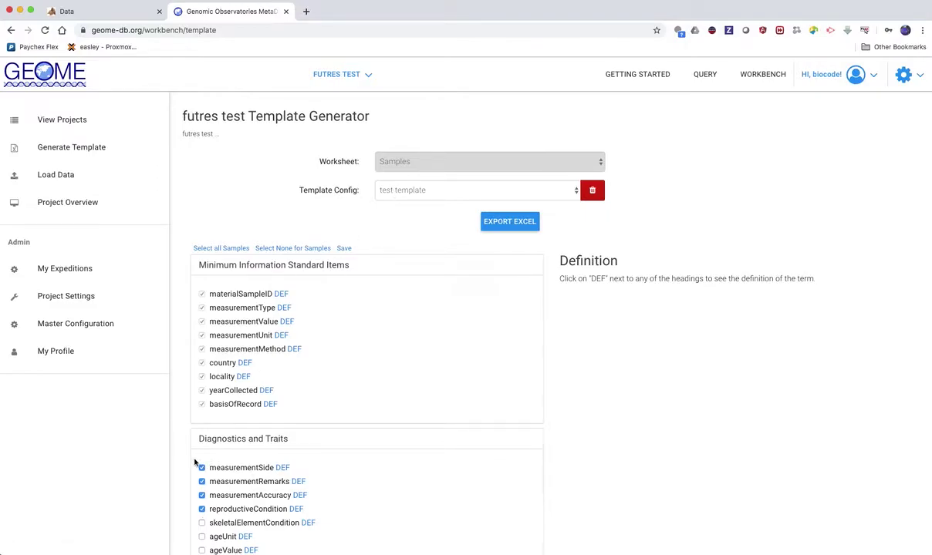
Step: Switch the template configuration to KittyExample and review which fields it includes
left_click(391, 191)
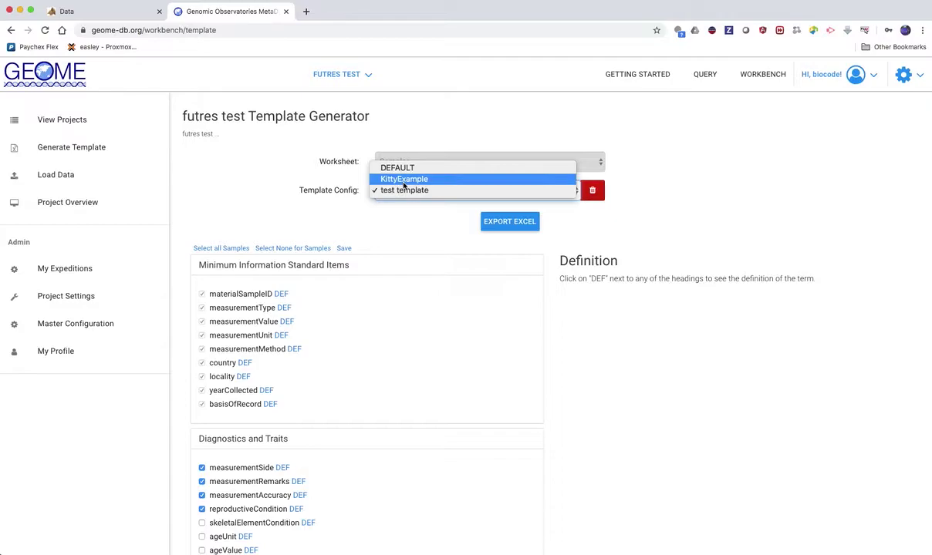
left_click(403, 179)
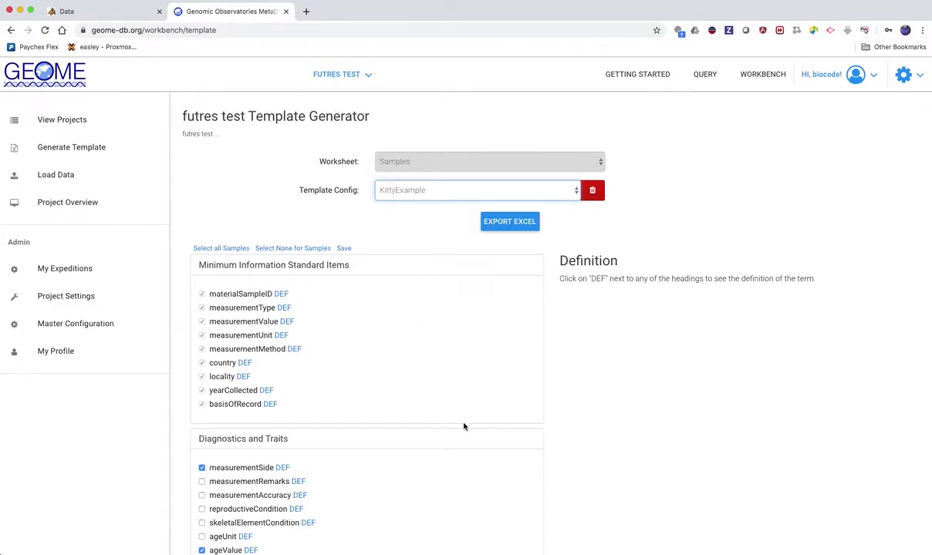
scroll(395, 511, "down", 5)
scroll(395, 511, "down", 10)
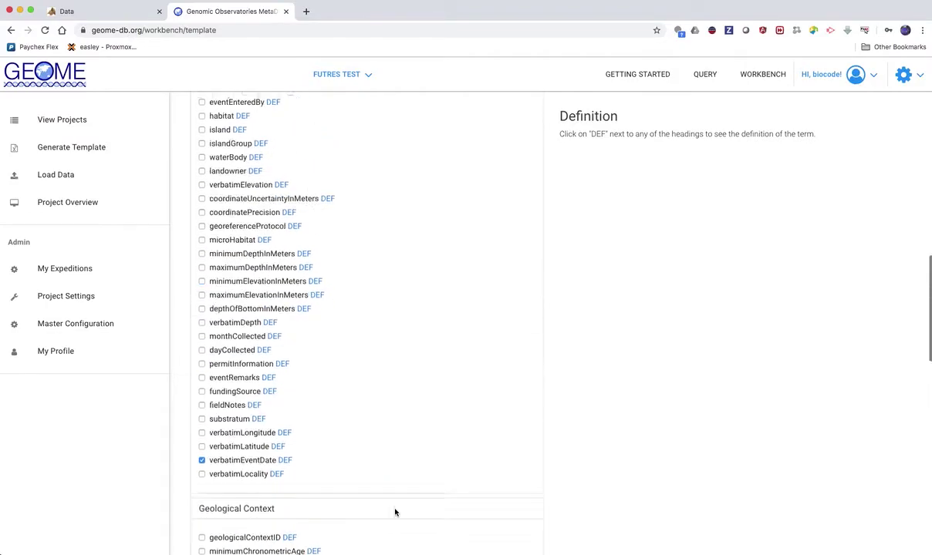
scroll(395, 511, "up", 15)
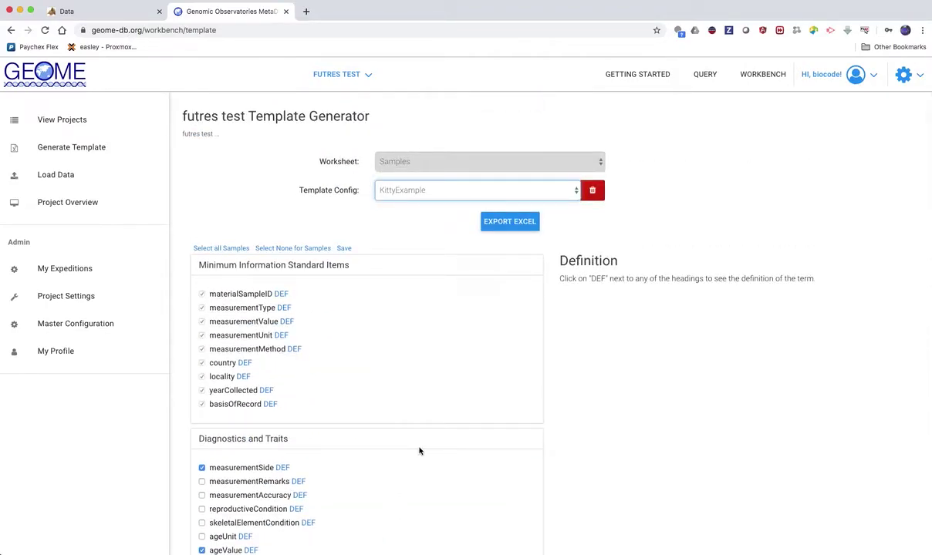
Step: Export the KittyExample template to Excel and open the Samples sheet of the downloaded workbook
left_click(506, 222)
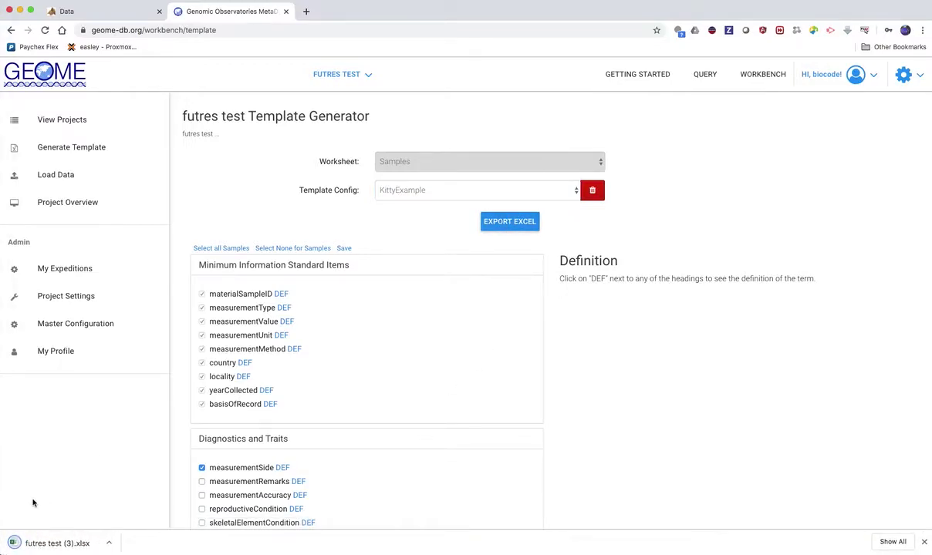
left_click(61, 543)
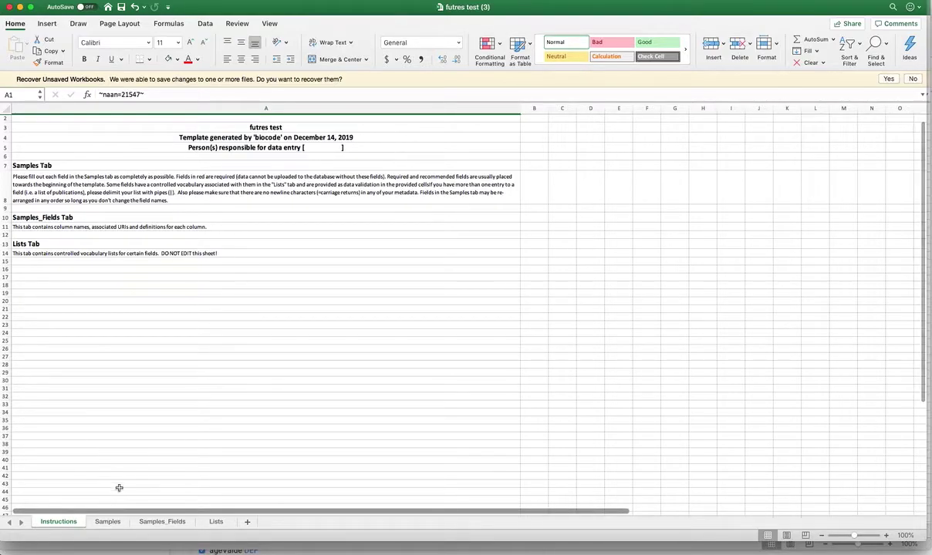
left_click(109, 522)
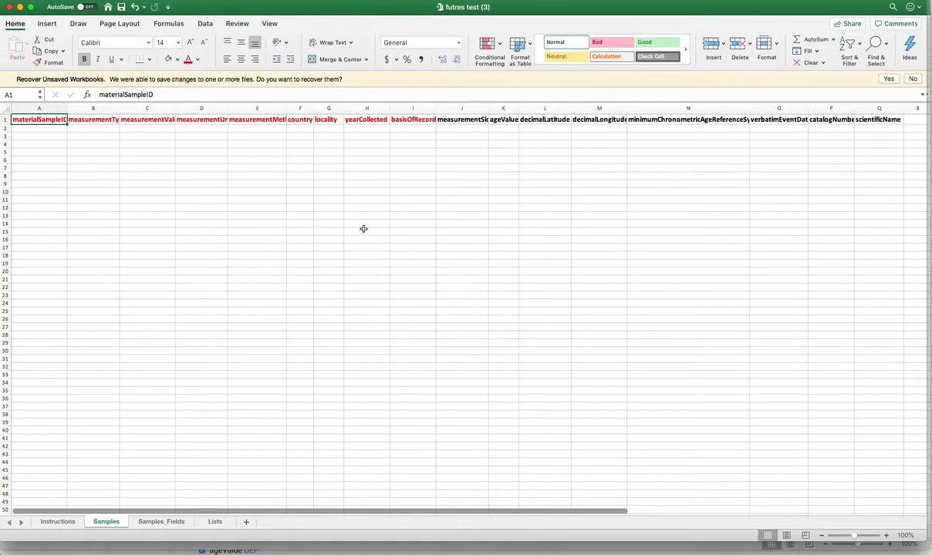
Step: Inspect the measurementType, measurementValue and measurementUnit column headers on the Samples sheet
left_click(82, 119)
left_click(152, 120)
left_click(192, 121)
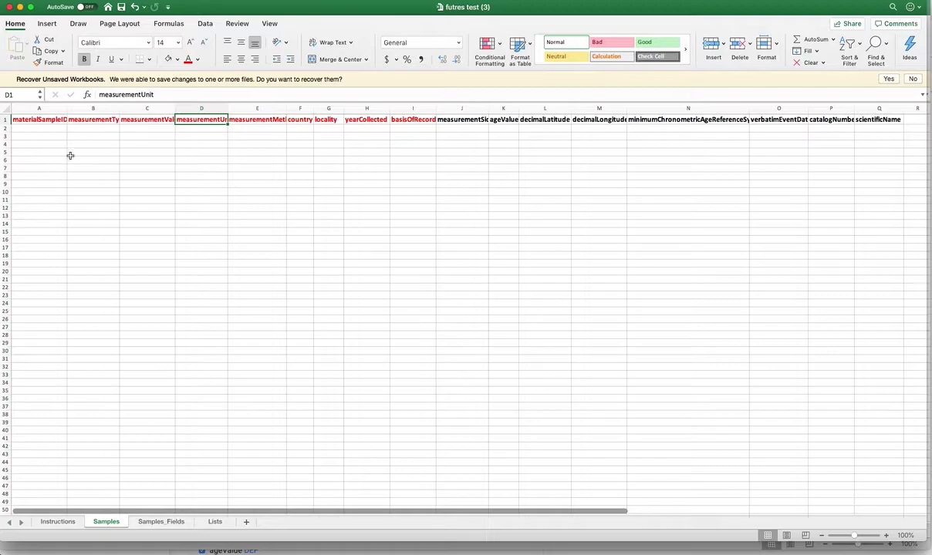
Step: In row 2 of the Samples sheet, choose PreservedSpecimen as basisOfRecord and Angola as country
left_click(407, 129)
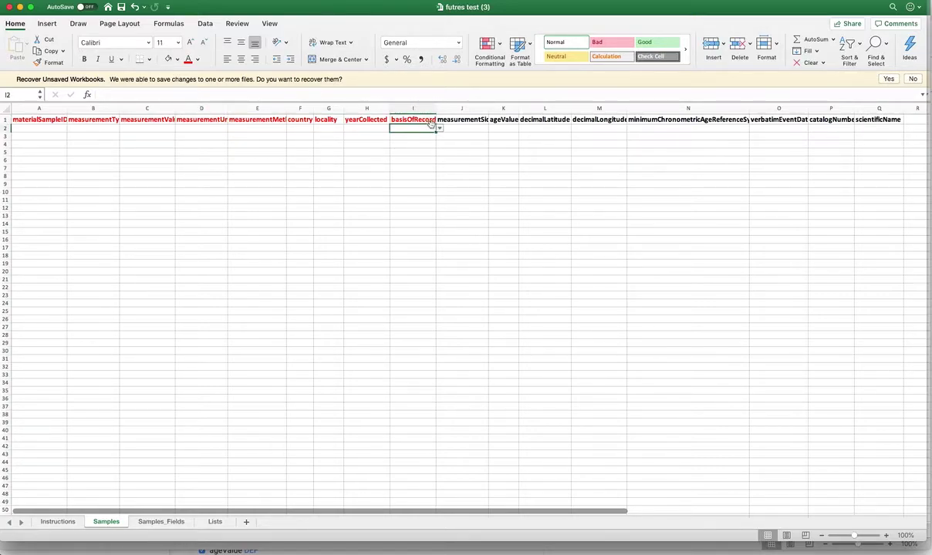
left_click(439, 130)
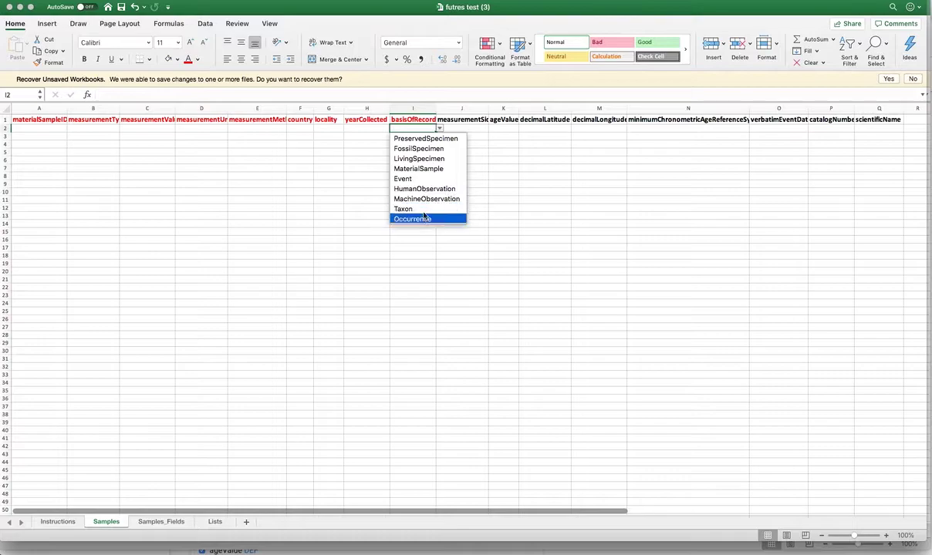
left_click(424, 142)
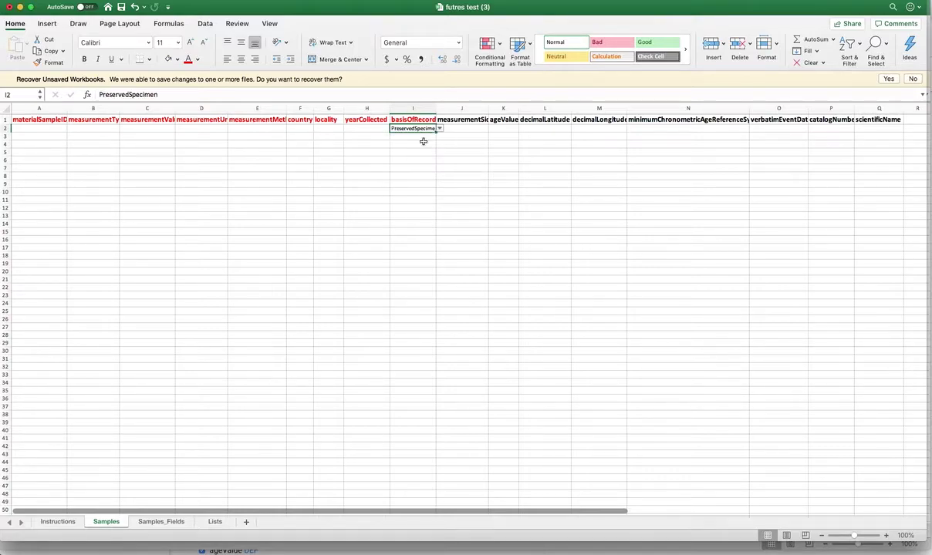
left_click(311, 128)
left_click(316, 129)
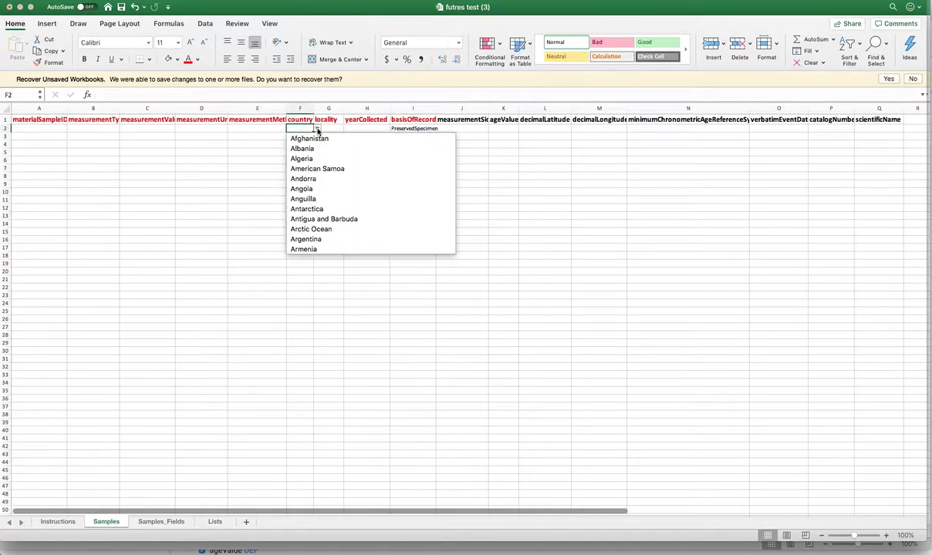
left_click(308, 189)
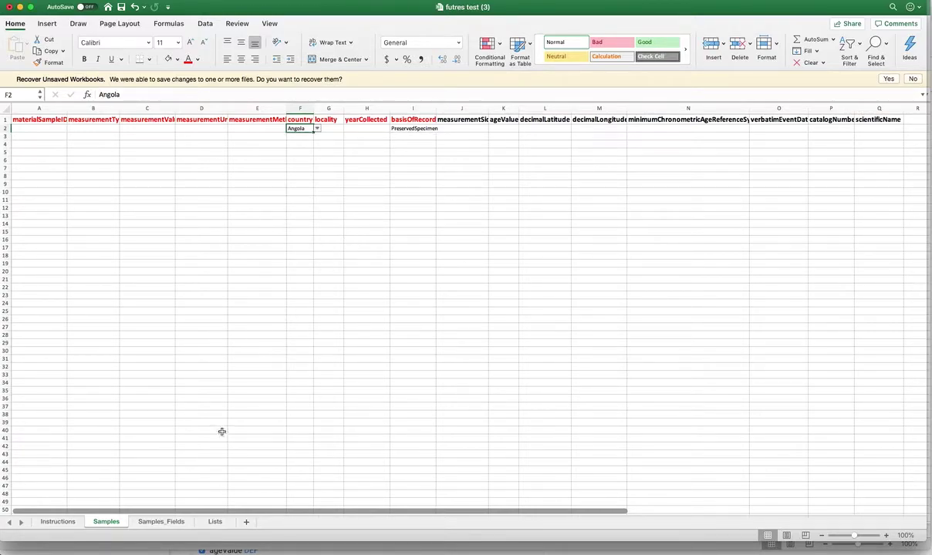
Step: Examine the Samples_Fields definitions and the measurementUnit vocabulary in Lists, widening that column to show its full header
left_click(160, 521)
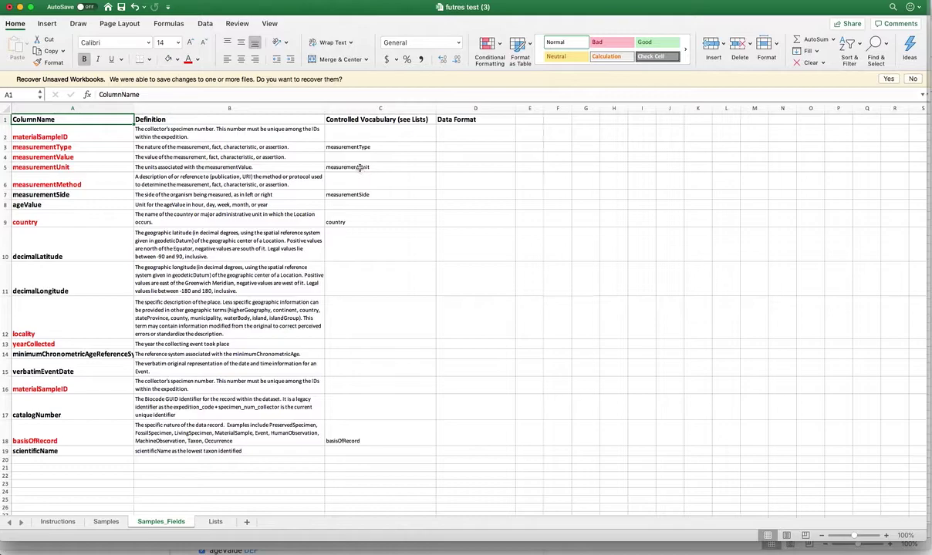
left_click(216, 522)
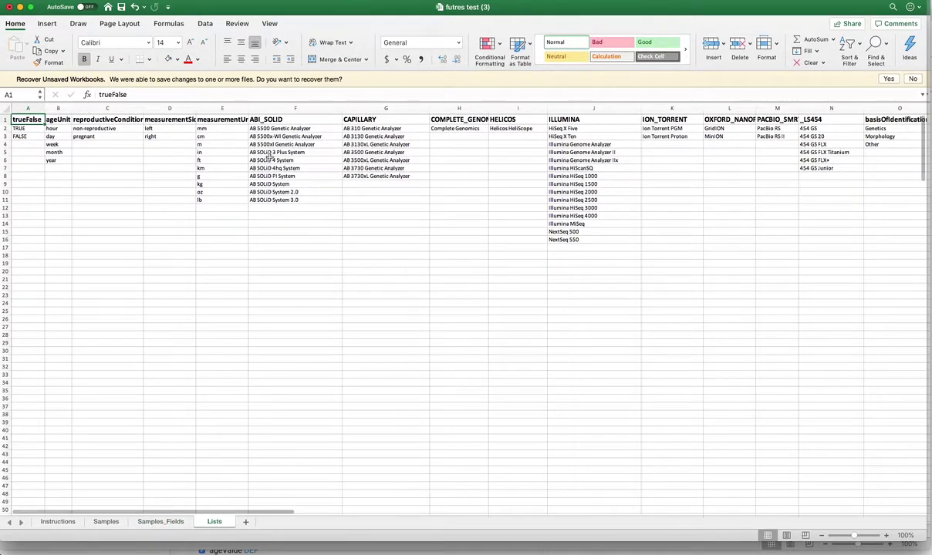
left_click(210, 127)
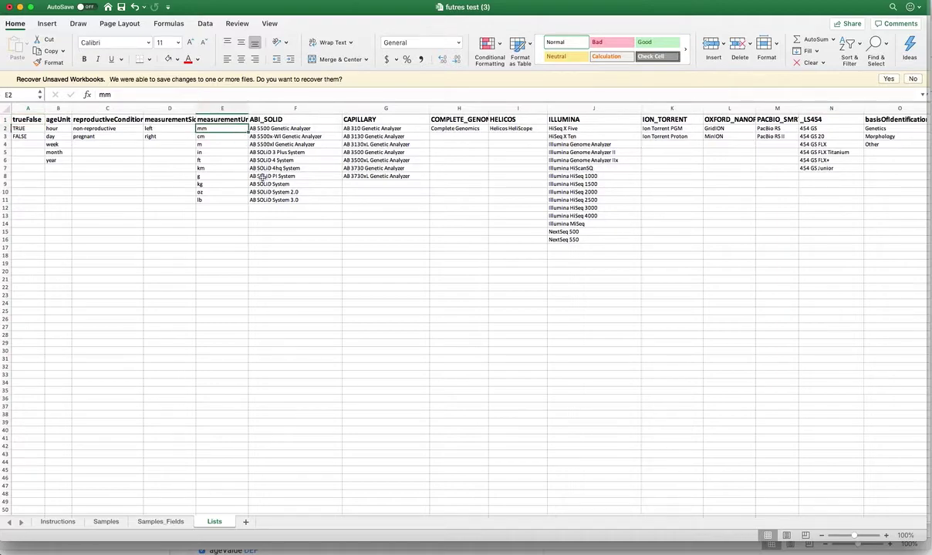
left_click_drag(245, 111, 254, 109)
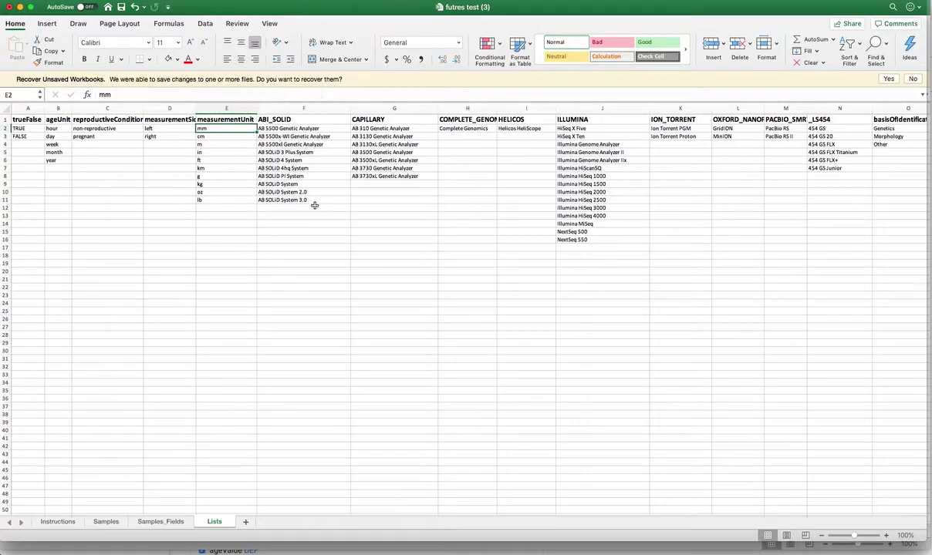
Step: Examine the remaining controlled vocabularies on the Lists sheet, including the full set of measurementType terms
scroll(414, 221, "right", 10)
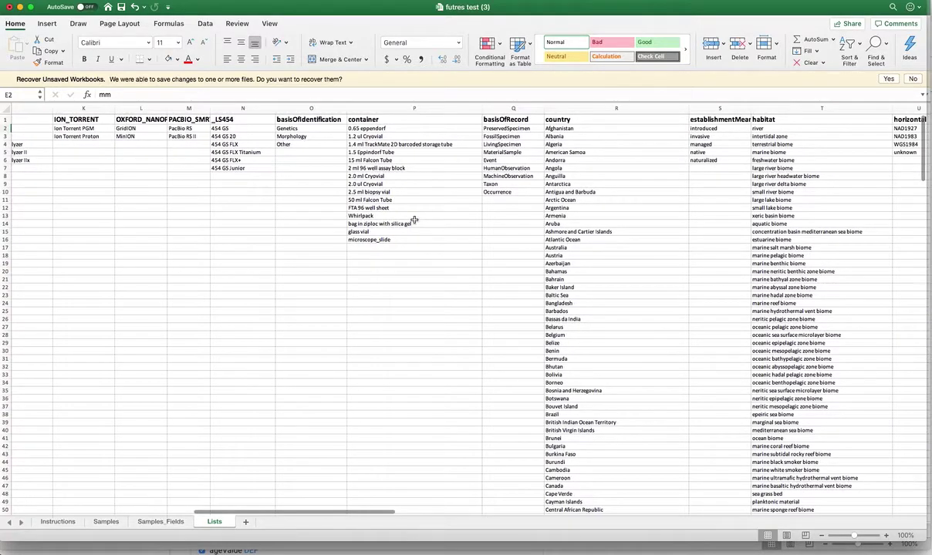
scroll(414, 220, "right", 12)
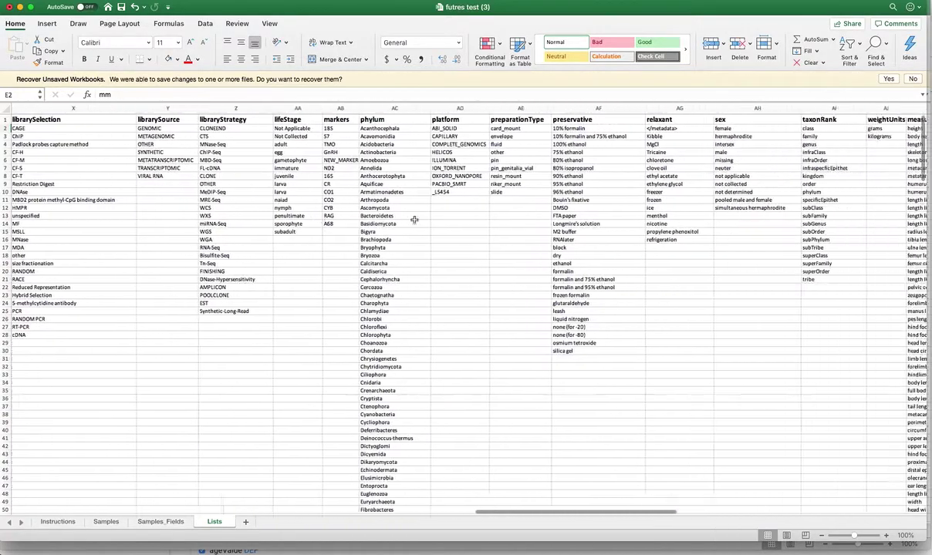
scroll(414, 219, "right", 5)
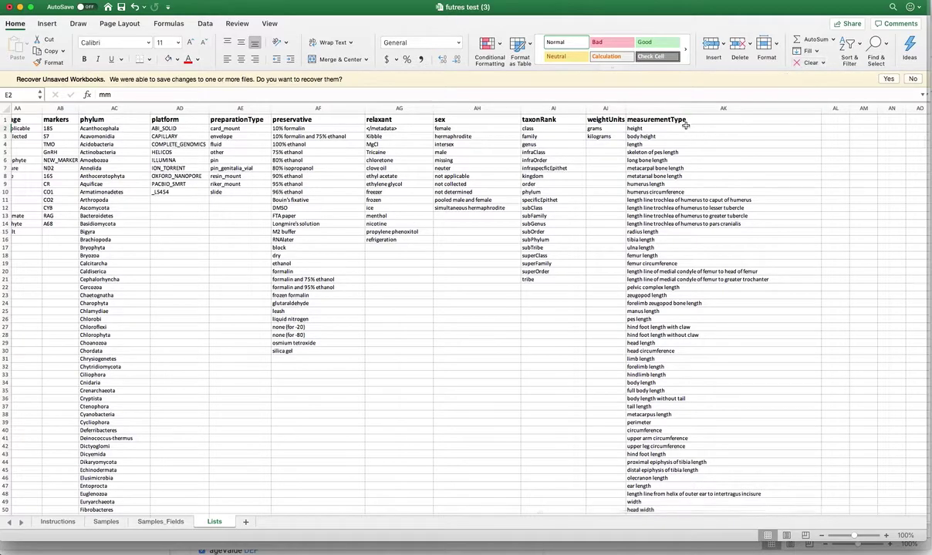
left_click(640, 118)
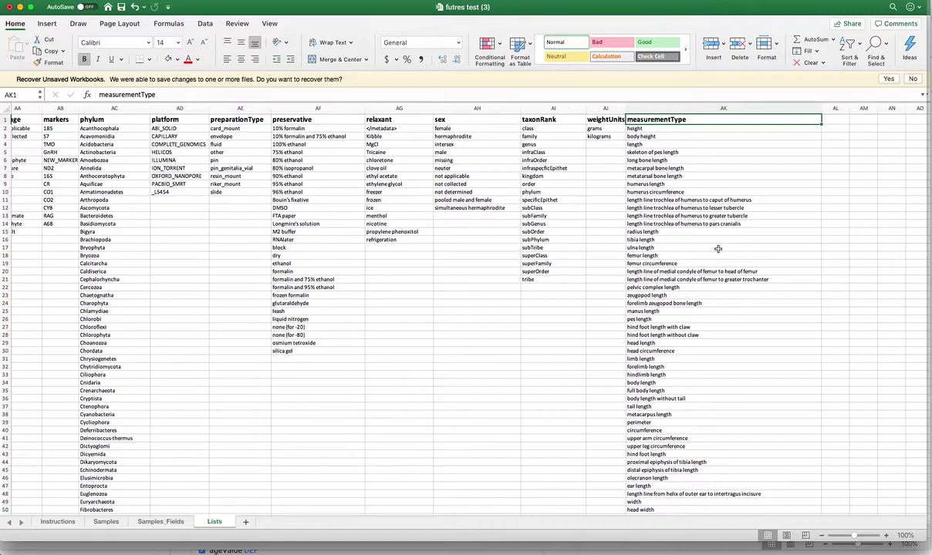
scroll(717, 249, "down", 10)
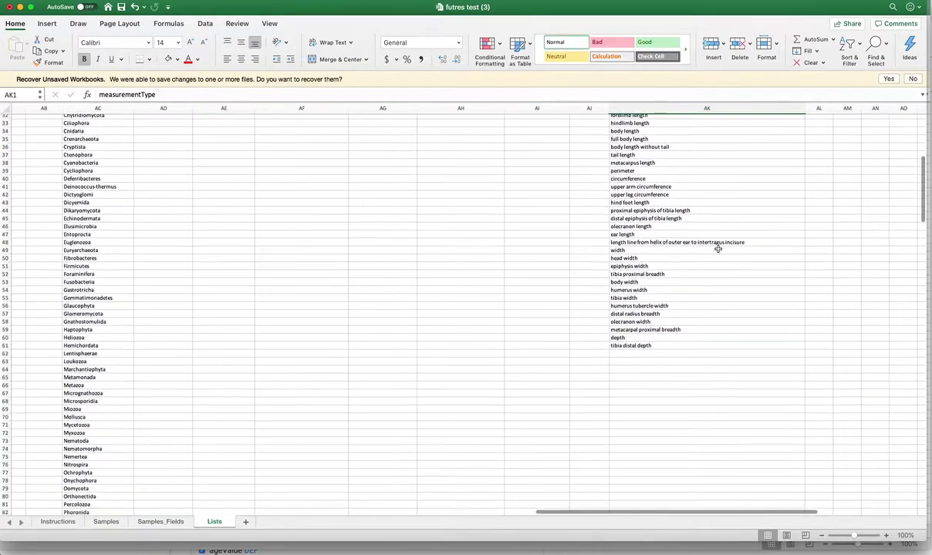
scroll(718, 249, "up", 10)
scroll(717, 249, "right", 1)
scroll(717, 249, "right", 2)
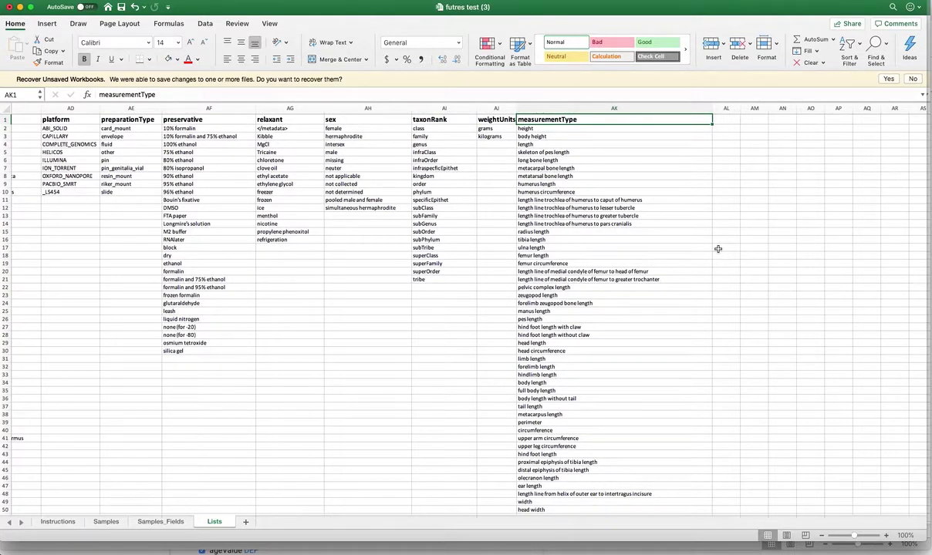
scroll(717, 249, "down", 3)
scroll(717, 249, "up", 3)
scroll(717, 249, "right", 1)
scroll(717, 249, "left", 10)
scroll(717, 247, "right", 10)
scroll(717, 247, "left", 10)
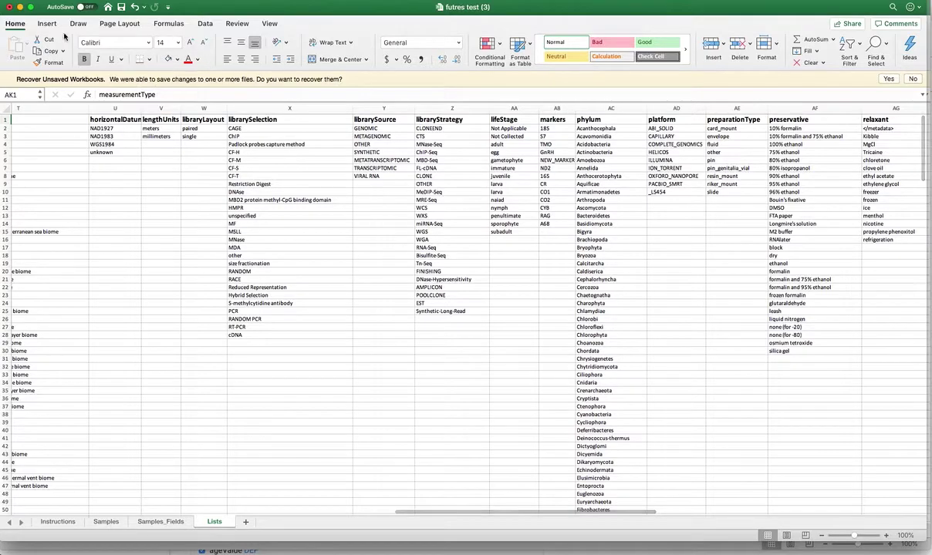
Step: Close the exported template workbook without saving and review the sample records in the kitty_data workbook
left_click(10, 8)
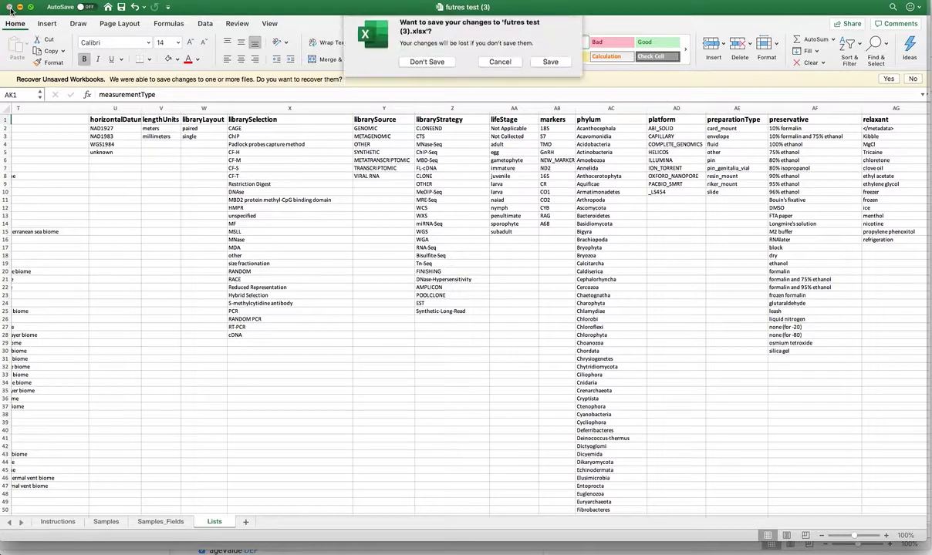
left_click(409, 70)
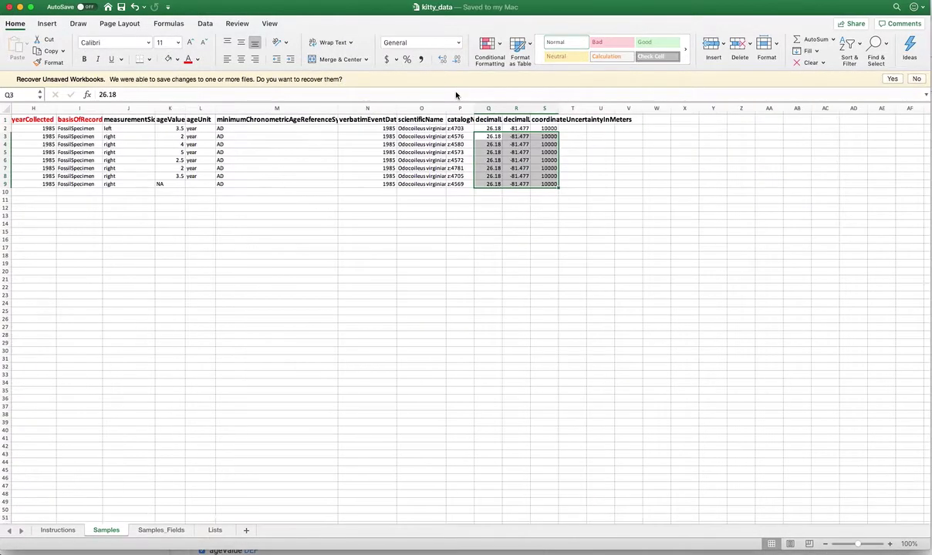
left_click(374, 254)
scroll(374, 254, "left", 10)
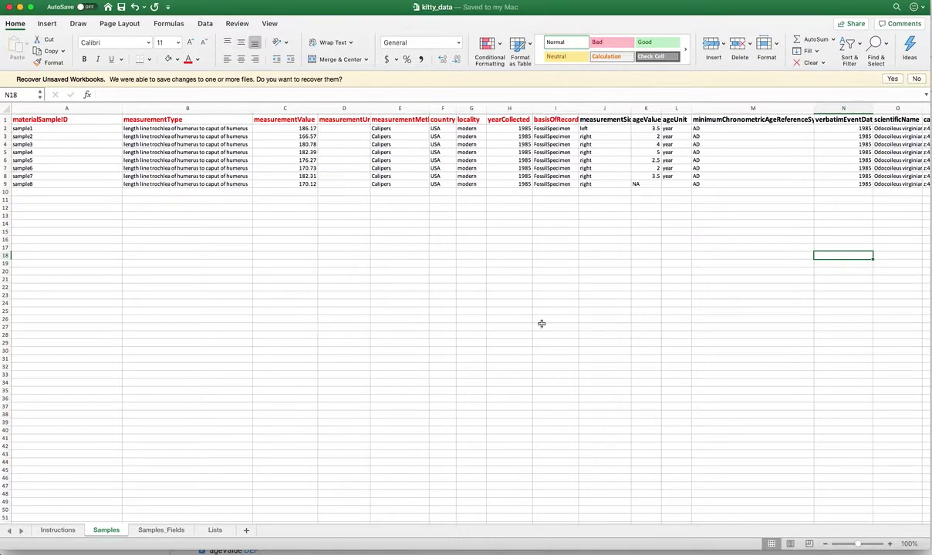
Step: Switch back to GEOME in the browser and open the Load Data page
key("super+Tab")
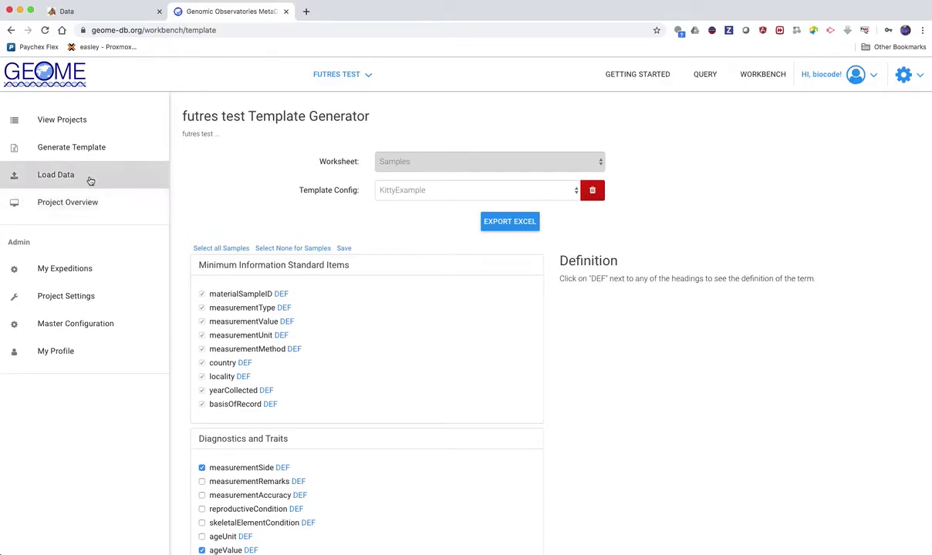
left_click(89, 180)
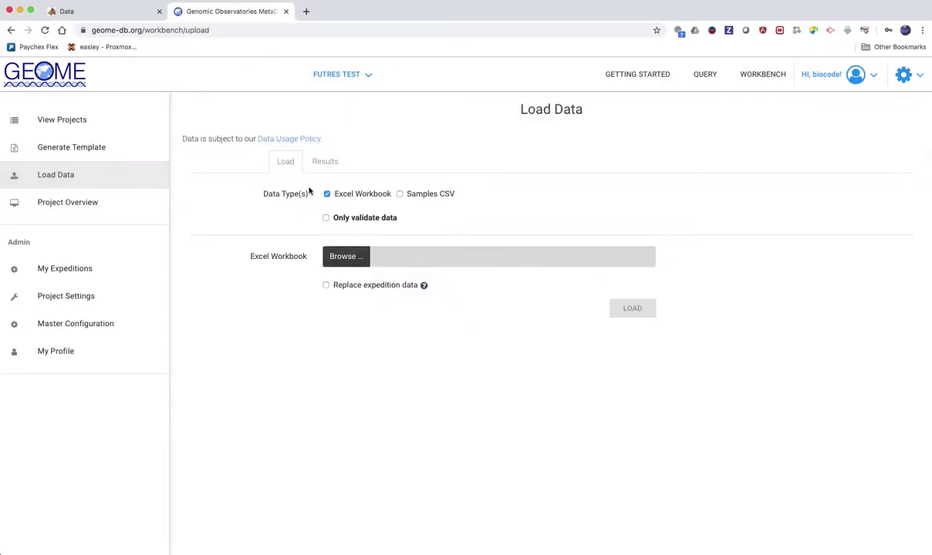
Step: Choose kitty_data.xlsx from the futres folder as the Excel workbook to load
left_click(345, 258)
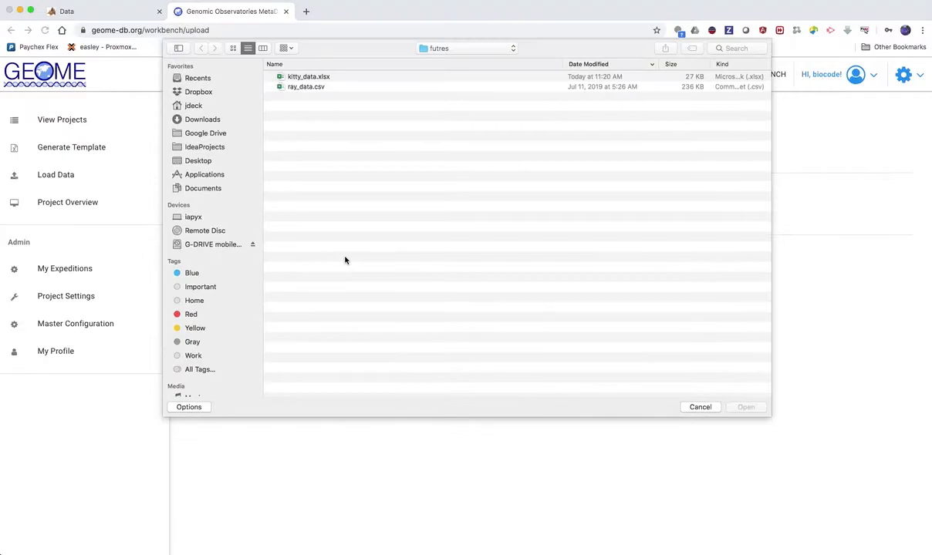
left_click(697, 408)
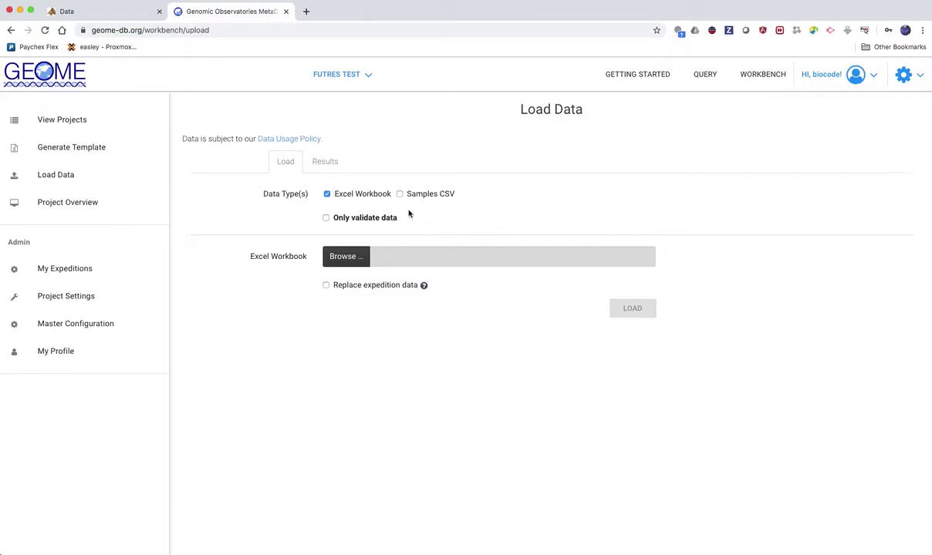
left_click(346, 257)
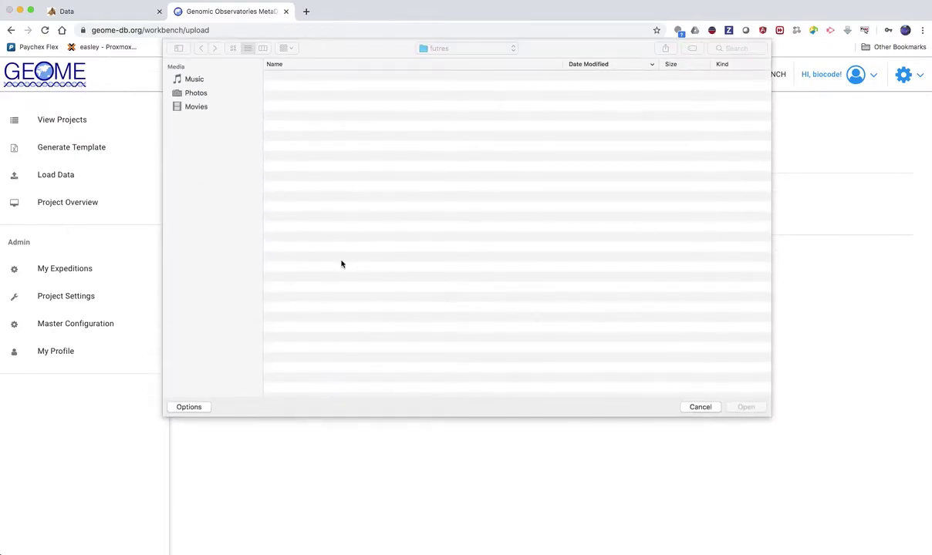
double_click(323, 78)
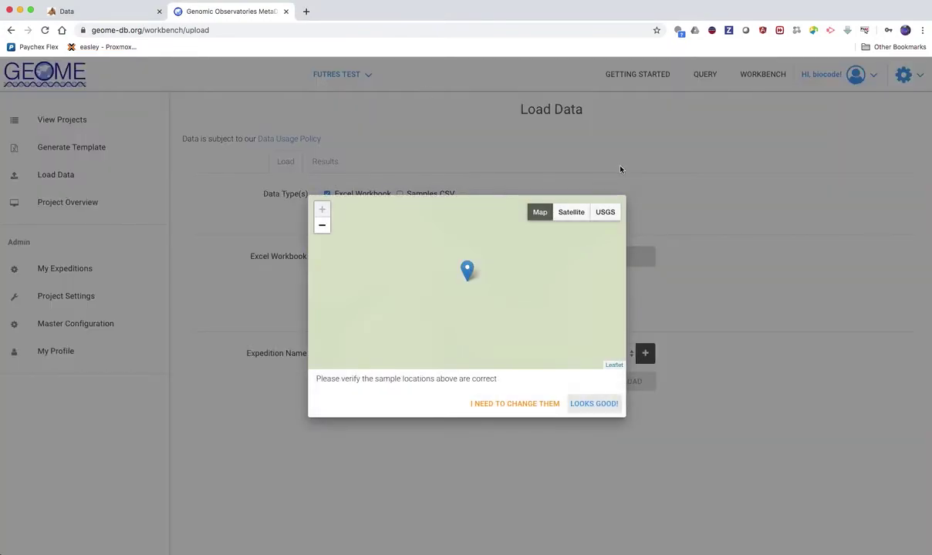
Step: Verify the sample location against the surrounding area on the map and accept it as correct
left_click(322, 226)
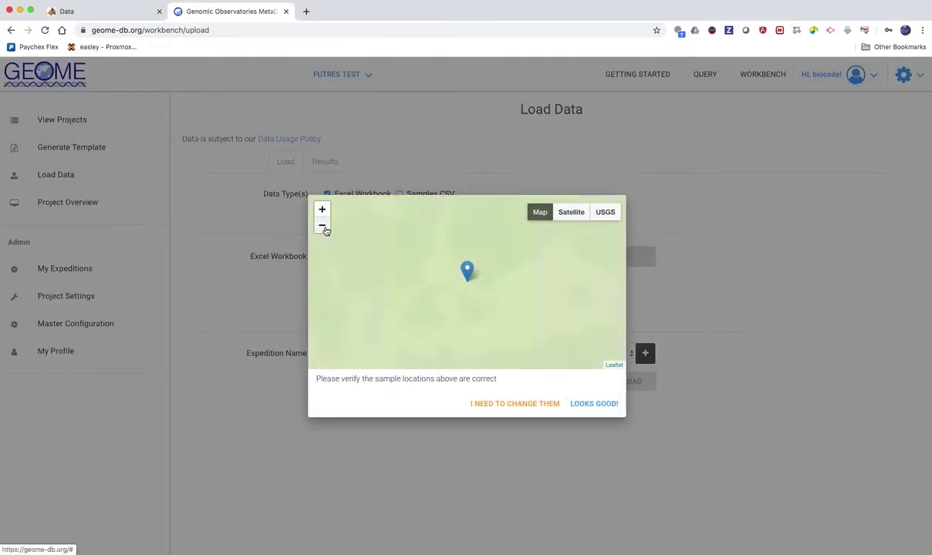
left_click(322, 226)
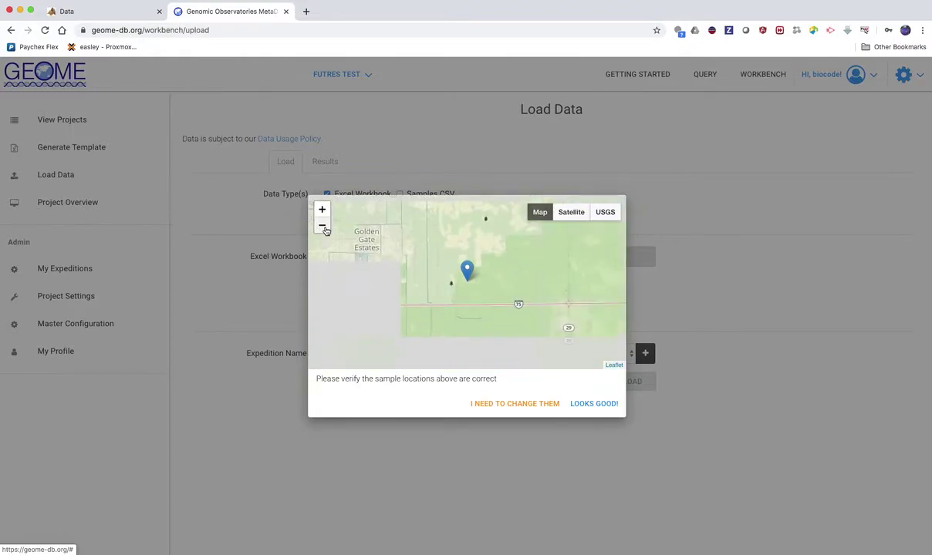
left_click(323, 227)
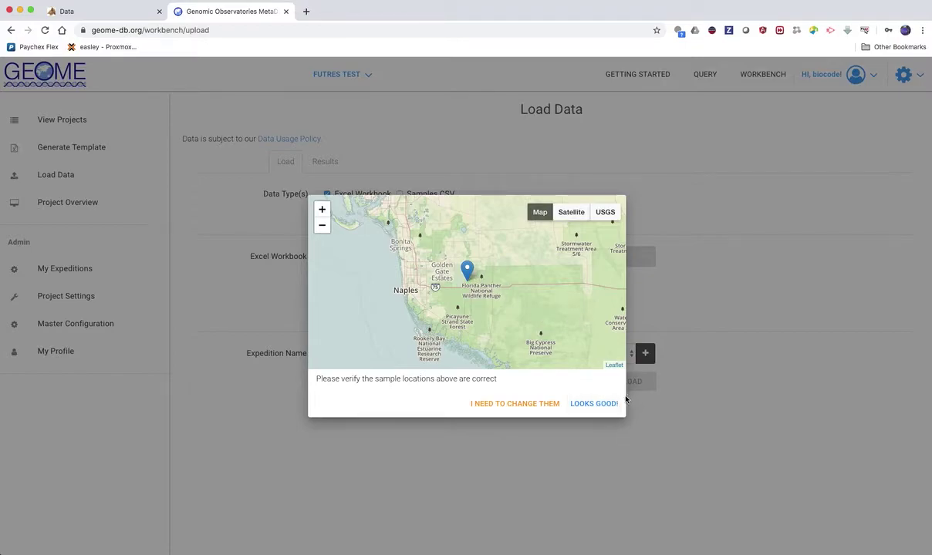
left_click(604, 409)
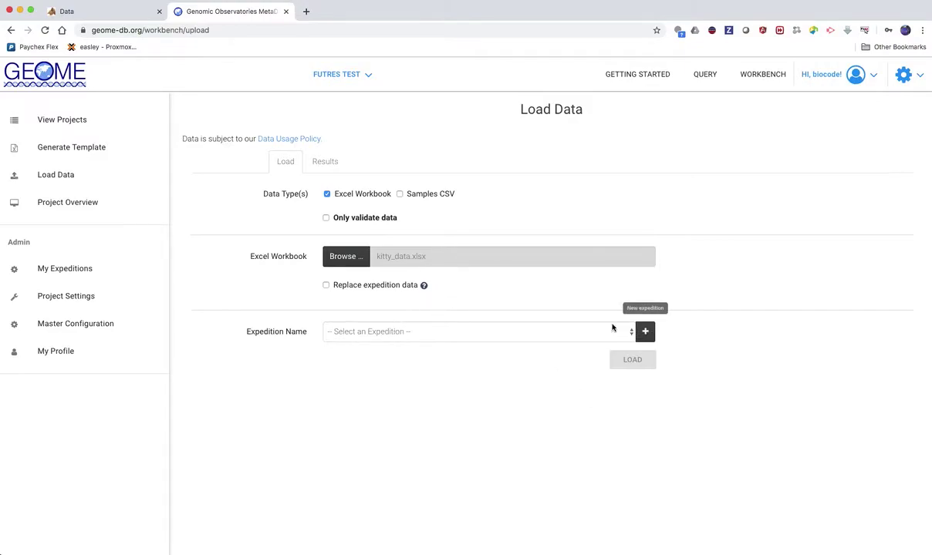
Step: Select the kitty data expedition and load the workbook into it
left_click(519, 332)
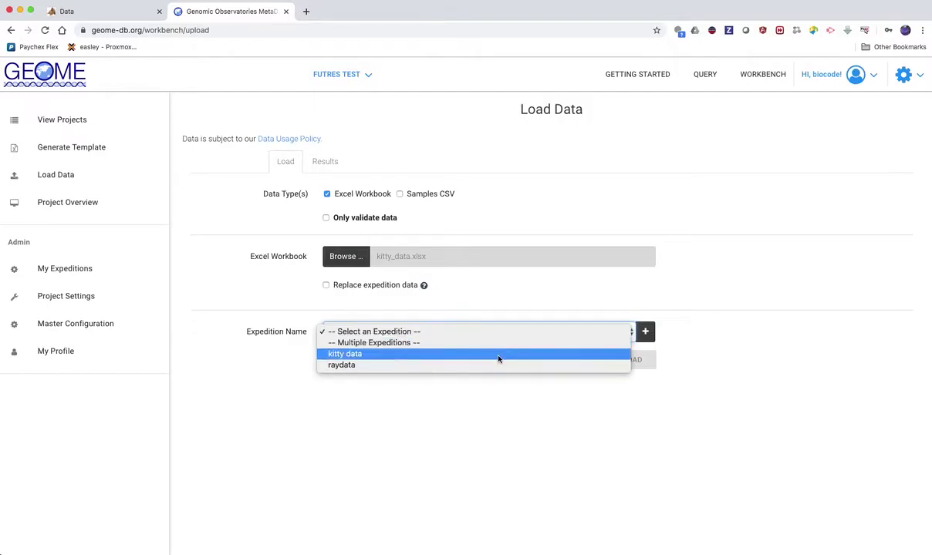
left_click(499, 354)
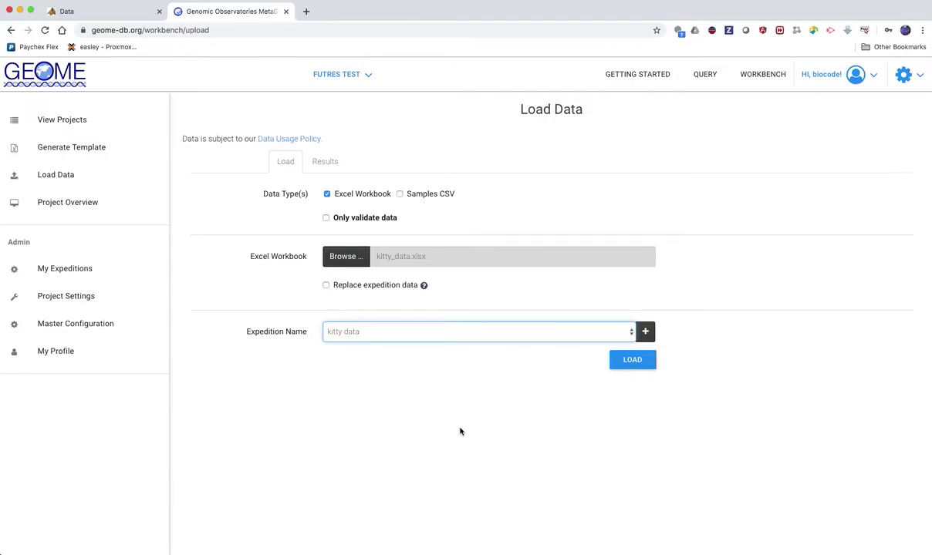
left_click(632, 363)
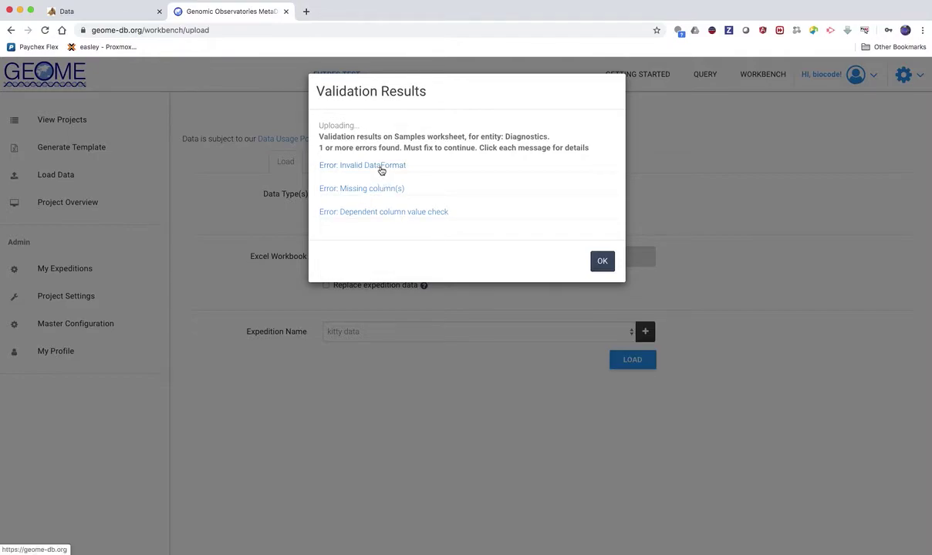
Step: Read the Invalid DataFormat error details, switch to Excel, clear the ageValue cell of sample8 and save kitty_data
left_click(381, 170)
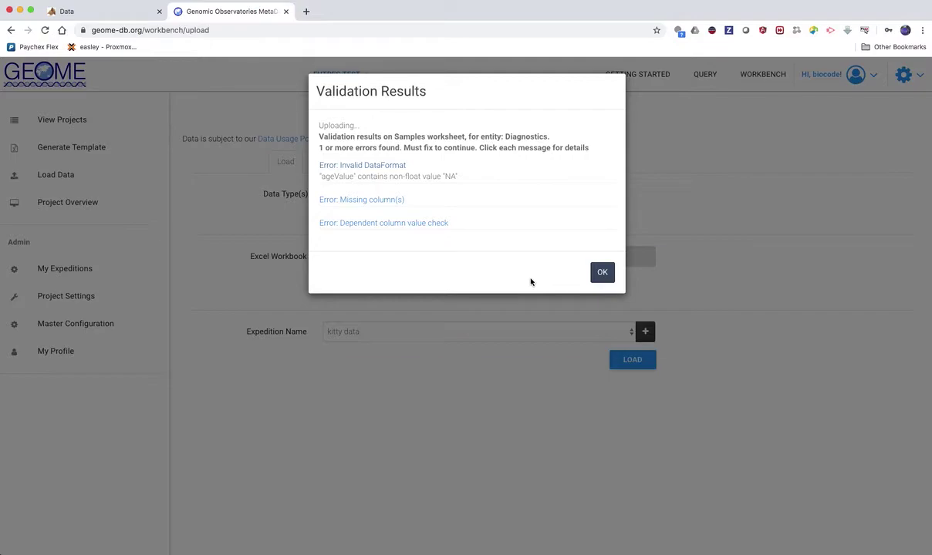
key("super+Tab")
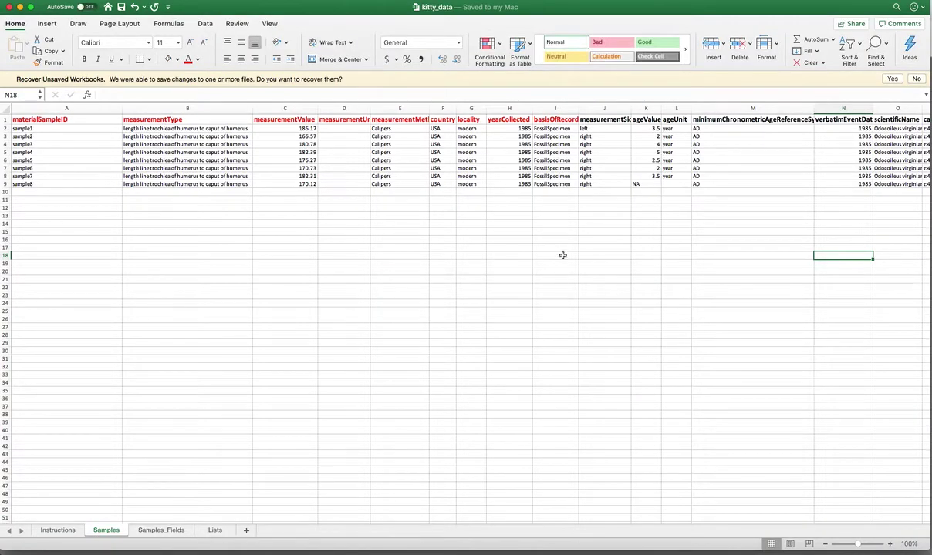
left_click(643, 184)
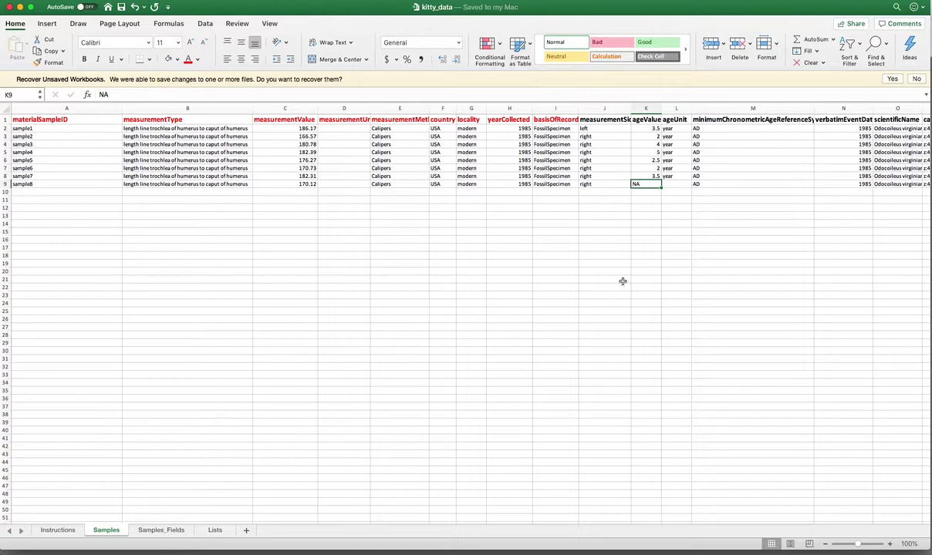
key("Delete")
left_click(121, 7)
Step: Read the Missing column(s) error details in GEOME, and enter mm as the measurementUnit of sample1 in the Excel workbook
key("super+Tab")
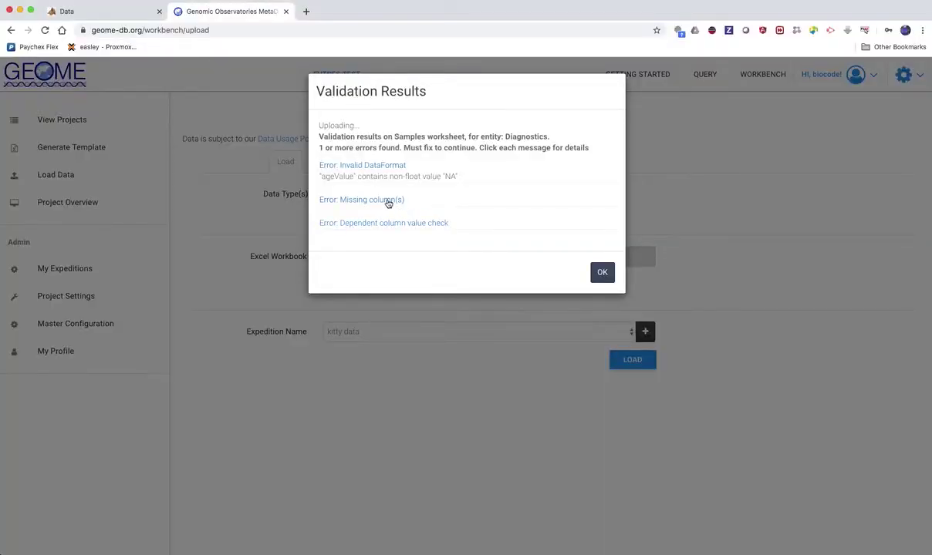
left_click(386, 202)
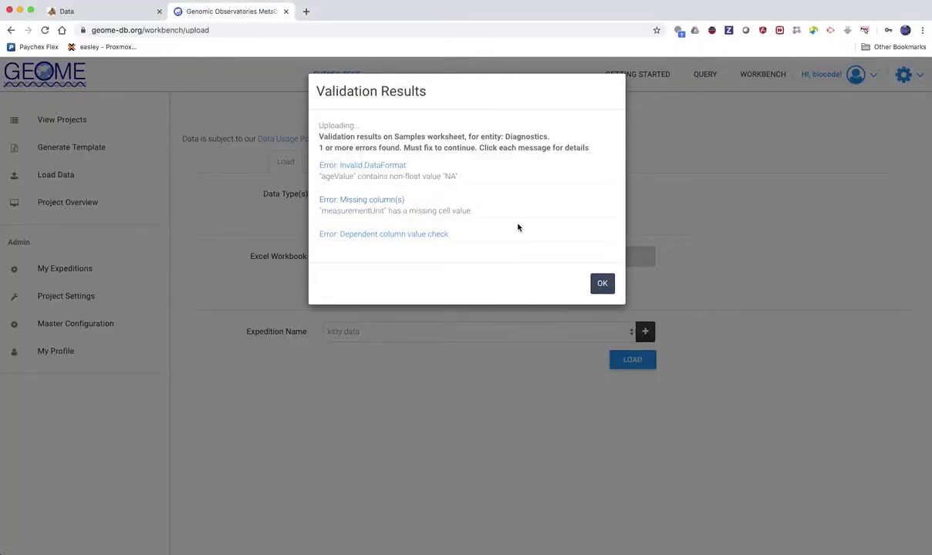
key("super+Tab")
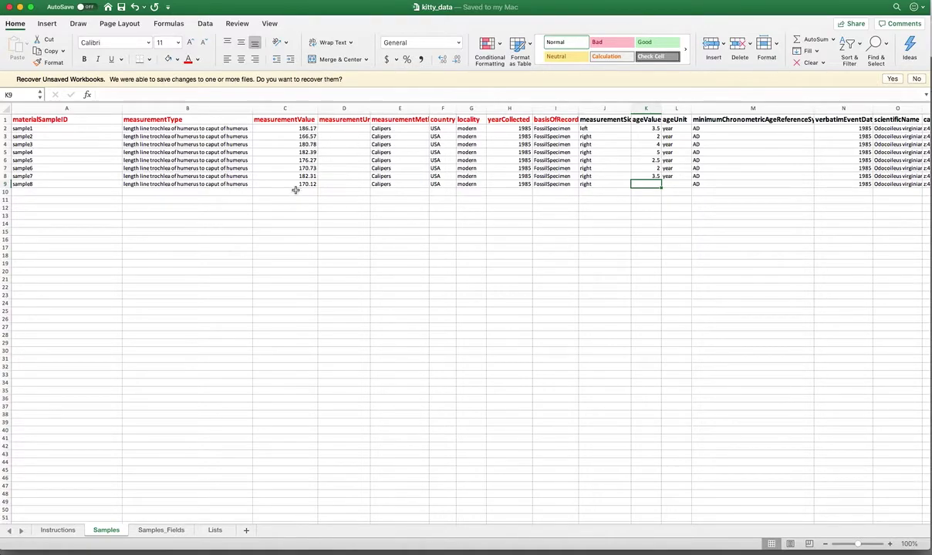
left_click(335, 129)
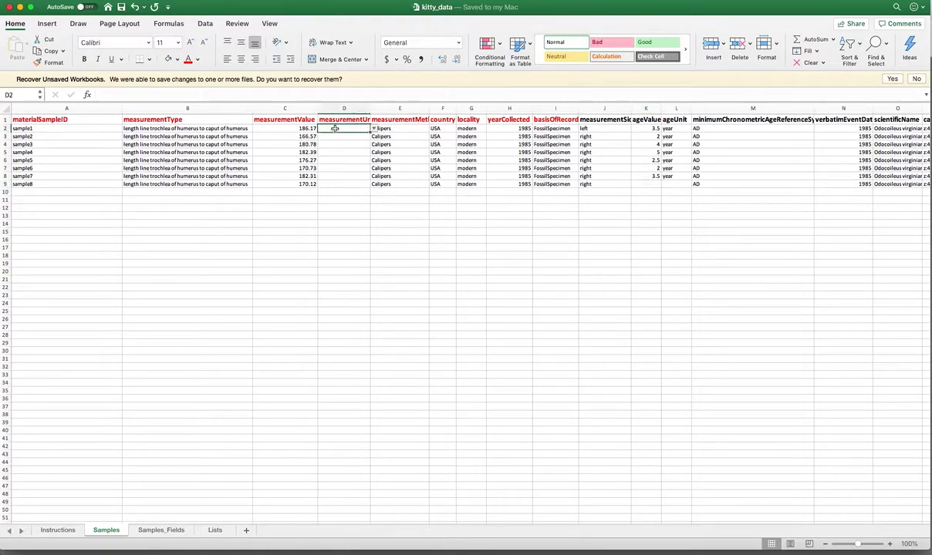
type("mm")
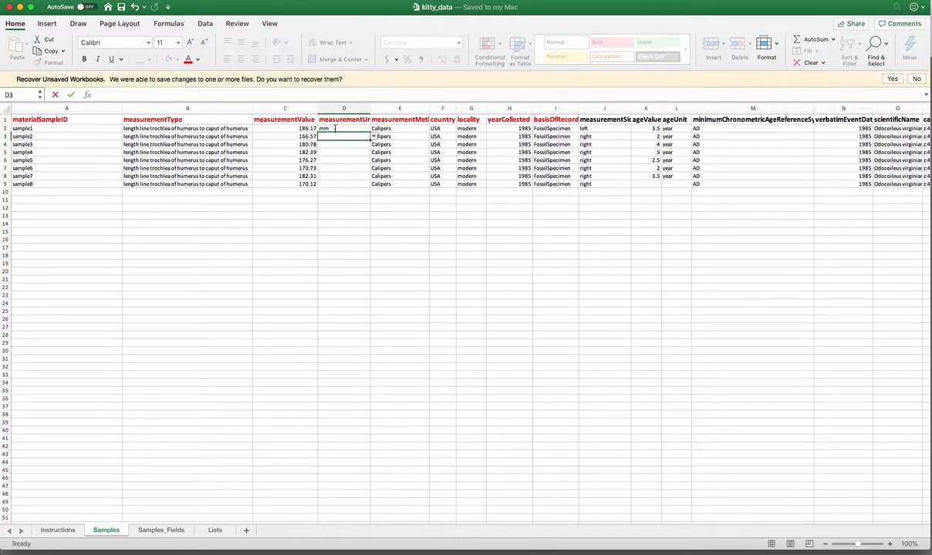
Step: Copy the mm unit to the measurementUnit cells of sample2 through sample8 and save the workbook
key("super+c")
key("Down")
key("shift+Down")
key("shift+Down")
key("shift+Down")
key("shift+Down")
key("shift+Down")
key("shift+Down")
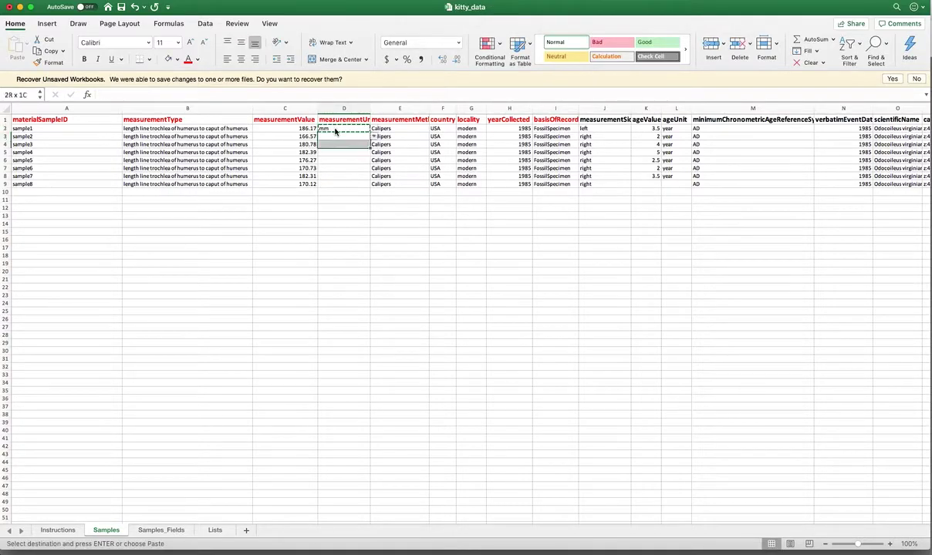
key("super+v")
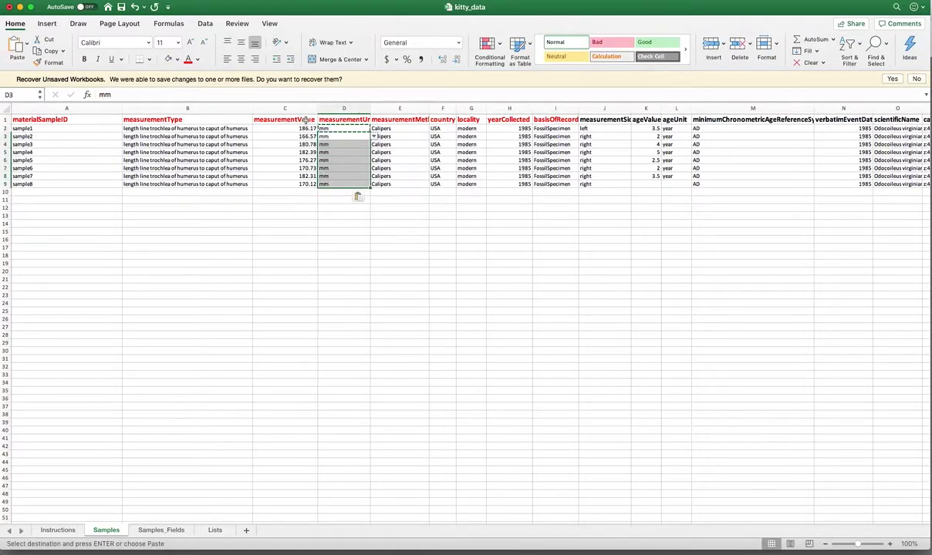
left_click(120, 7)
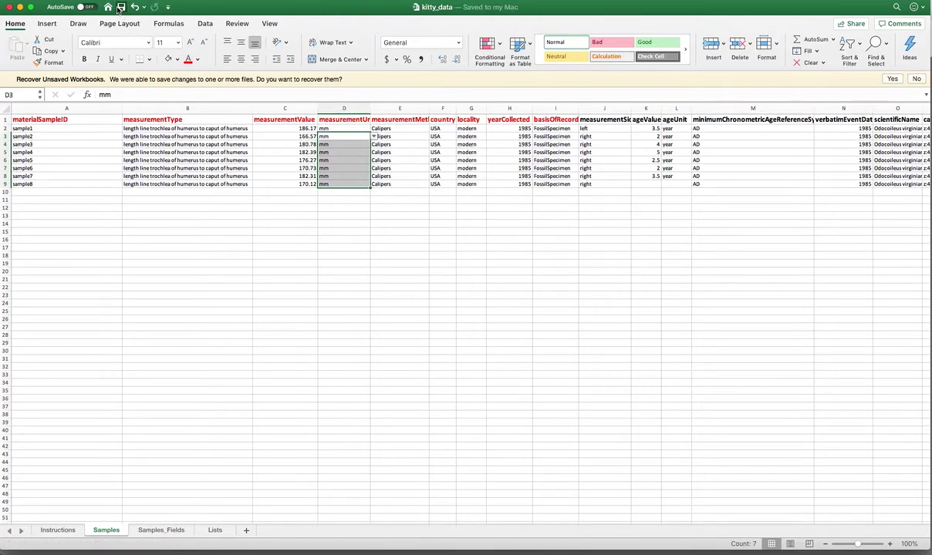
Step: Examine the Dependent column value check errors in GEOME and compare them with the column headers on the Samples sheet in Excel
key("super+Tab")
left_click(374, 233)
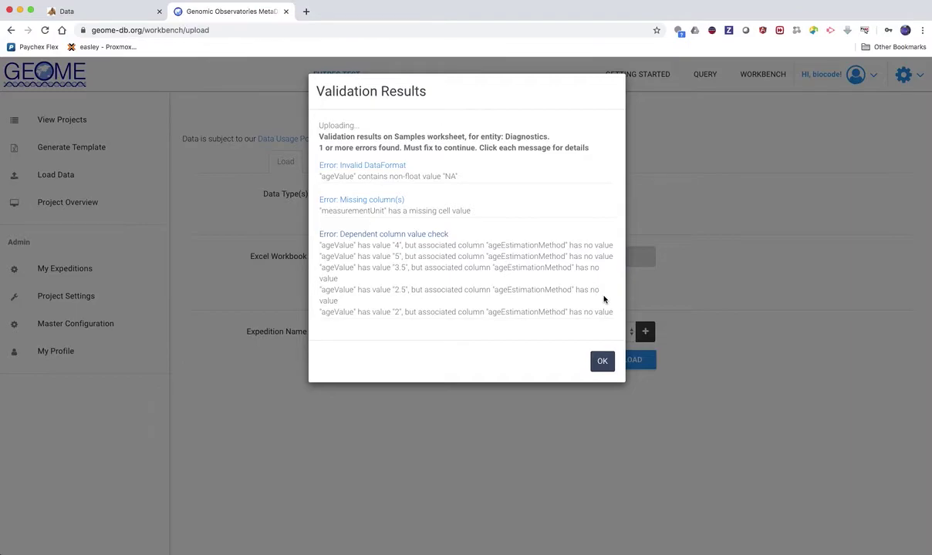
key("cmd+Tab")
key("super+Tab")
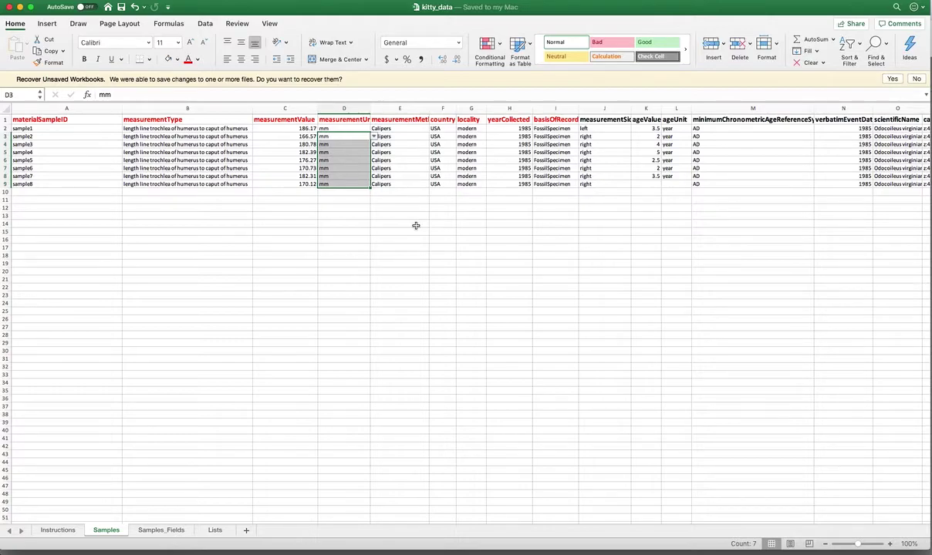
scroll(414, 225, "right", 8)
key("super+Tab")
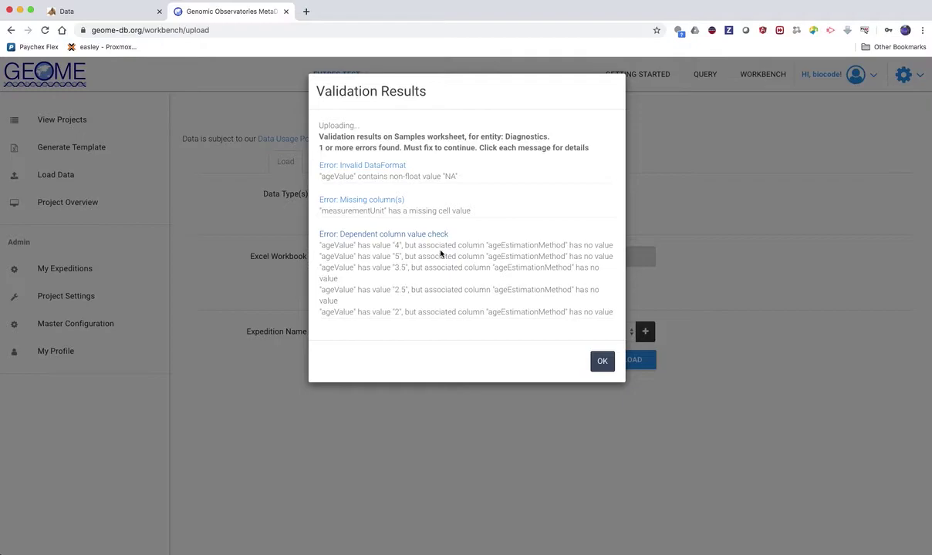
key("super+Tab")
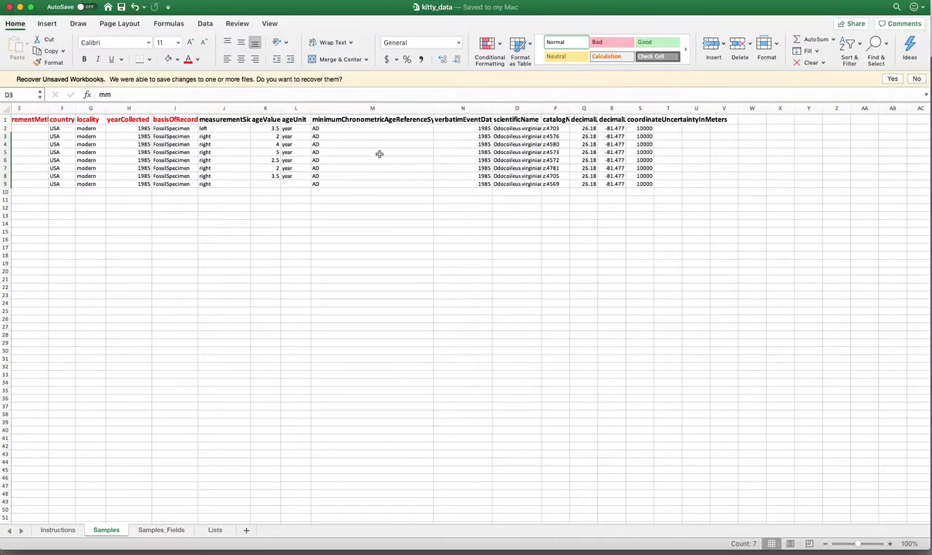
Step: Insert a column after ageUnit with the header ageEstimationMethod and fit the column width to the header
left_click(329, 110)
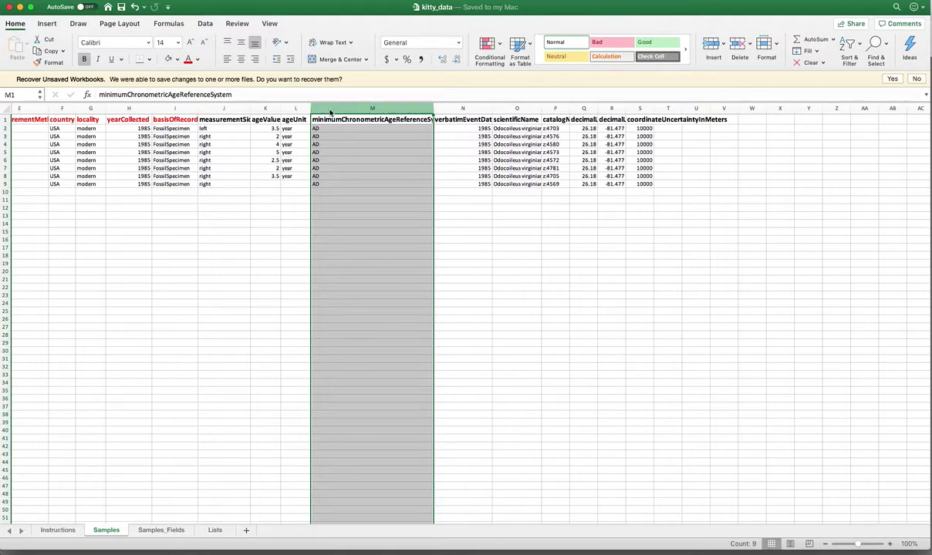
right_click(329, 109)
left_click(353, 159)
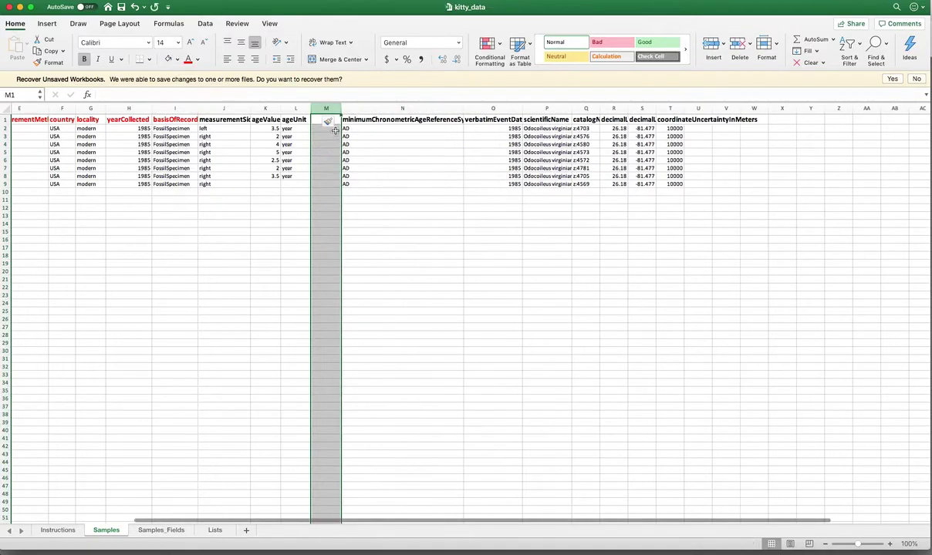
left_click(314, 120)
type("ag")
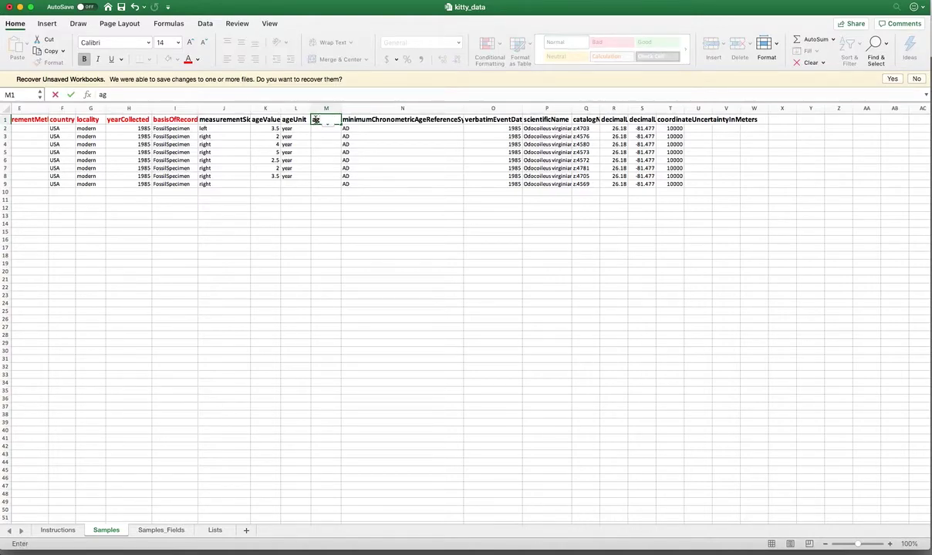
type("eEstimate")
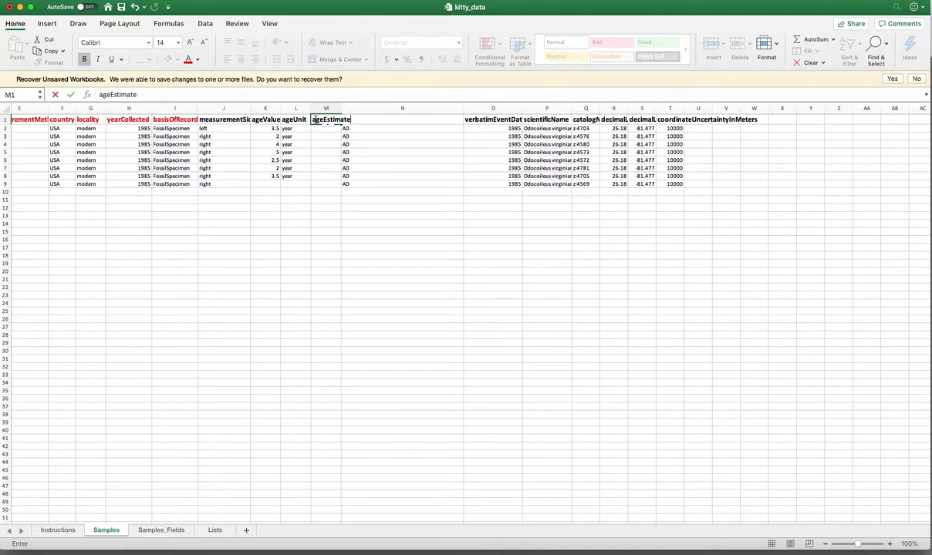
type("ionM")
type("hod")
key("Return")
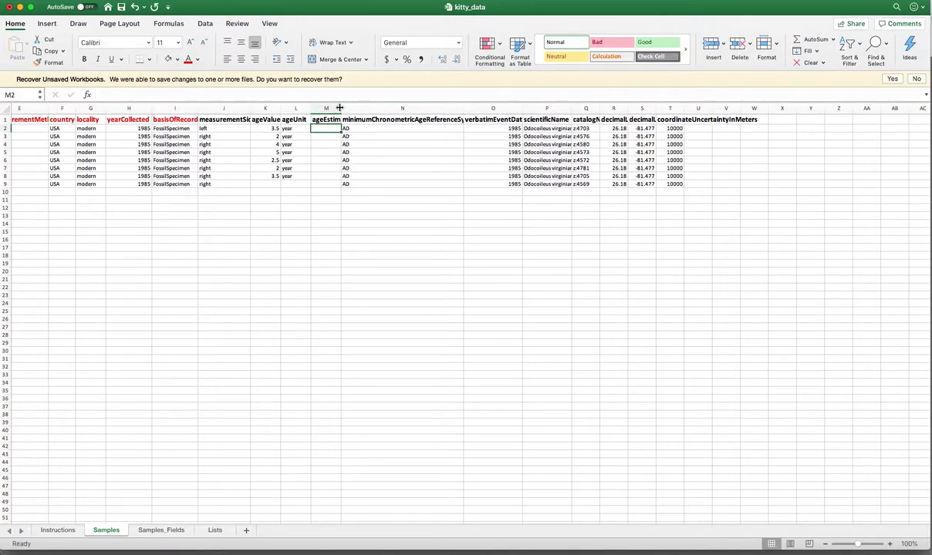
double_click(341, 109)
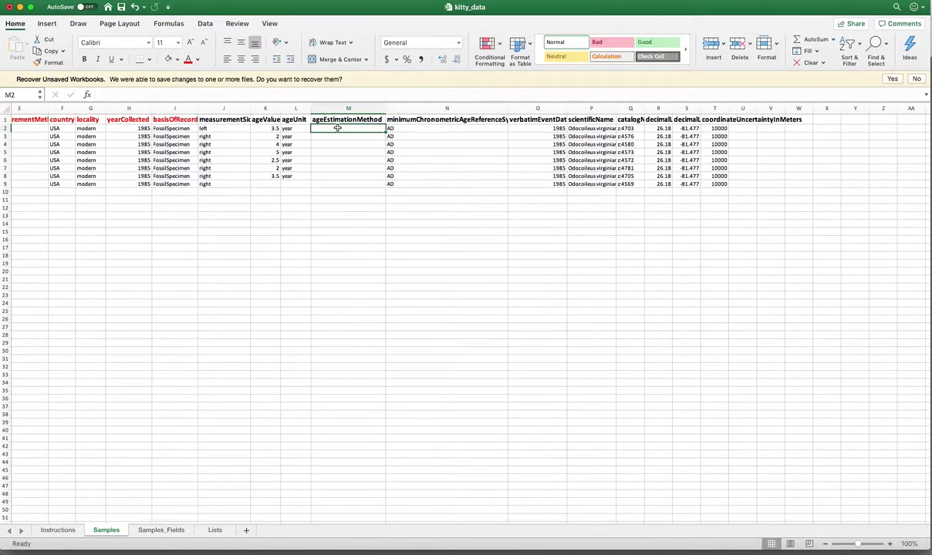
Step: Enter "tooth measurements" as the ageEstimationMethod of sample1
scroll(370, 186, "left", 2)
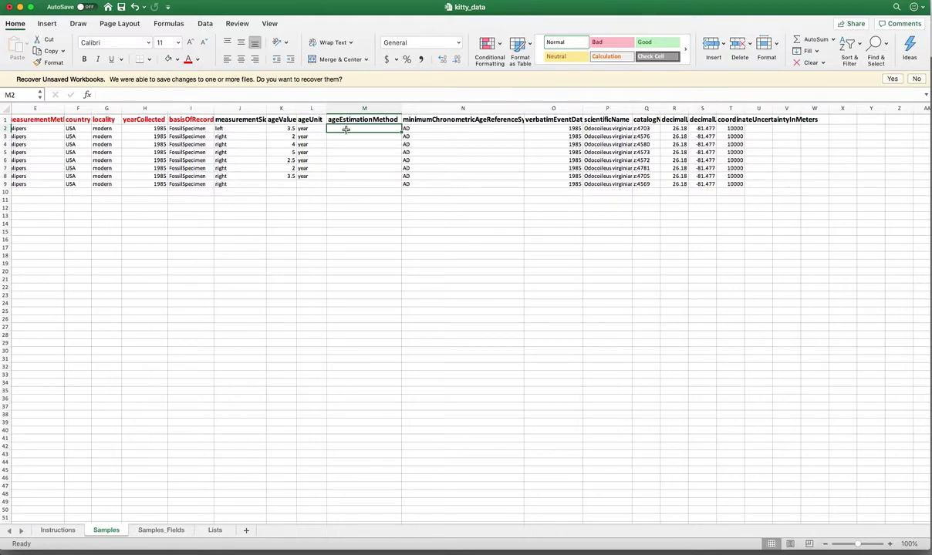
type("tooth meas")
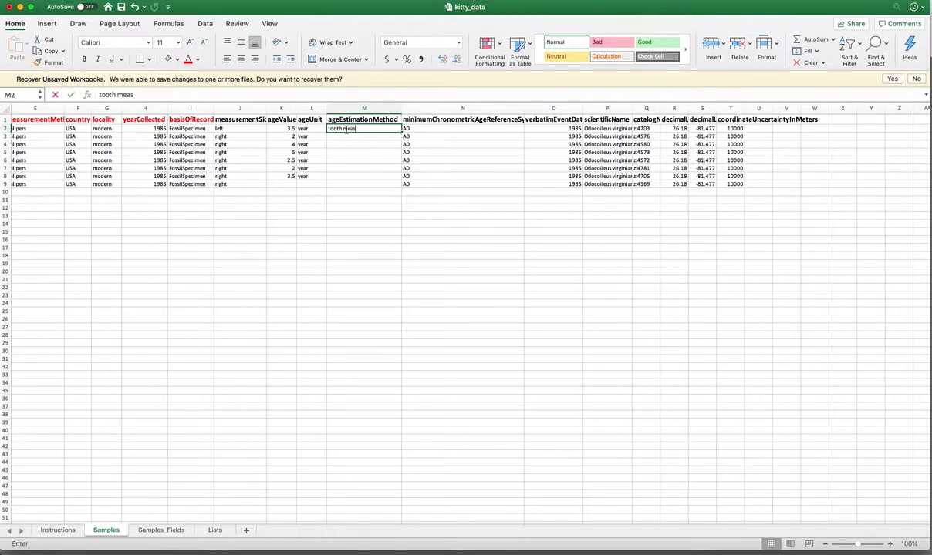
type("urements")
key("Return")
Step: Copy "tooth measurements" to the ageEstimationMethod cells of sample2 through sample7 and save the workbook
key("Up")
key("super+c")
key("shift+Down")
key("shift+Down")
key("shift+Down")
key("shift+Down")
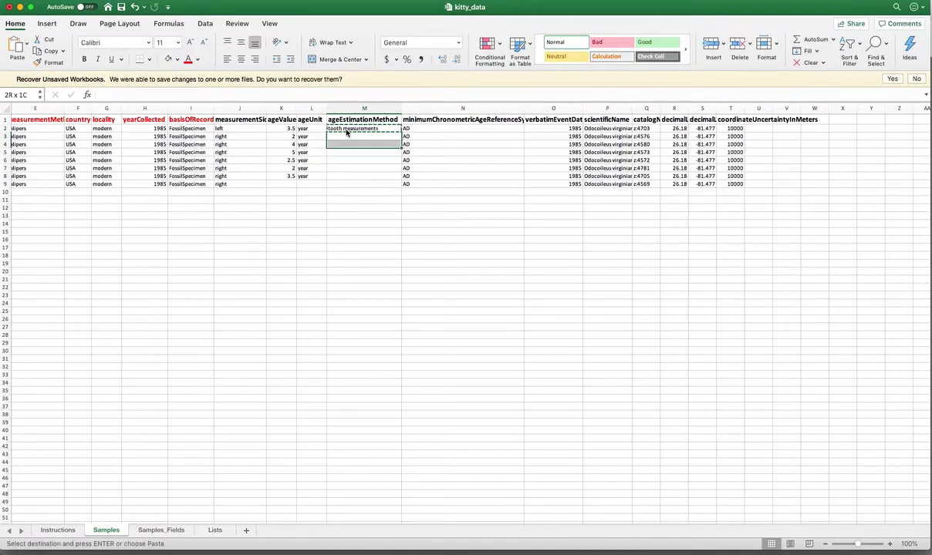
key("shift+Down")
key("super+v")
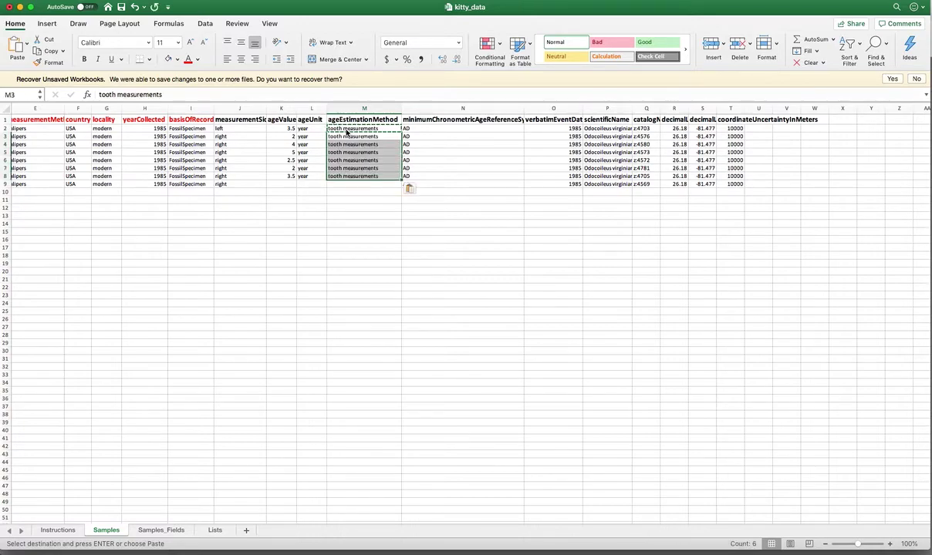
left_click(121, 8)
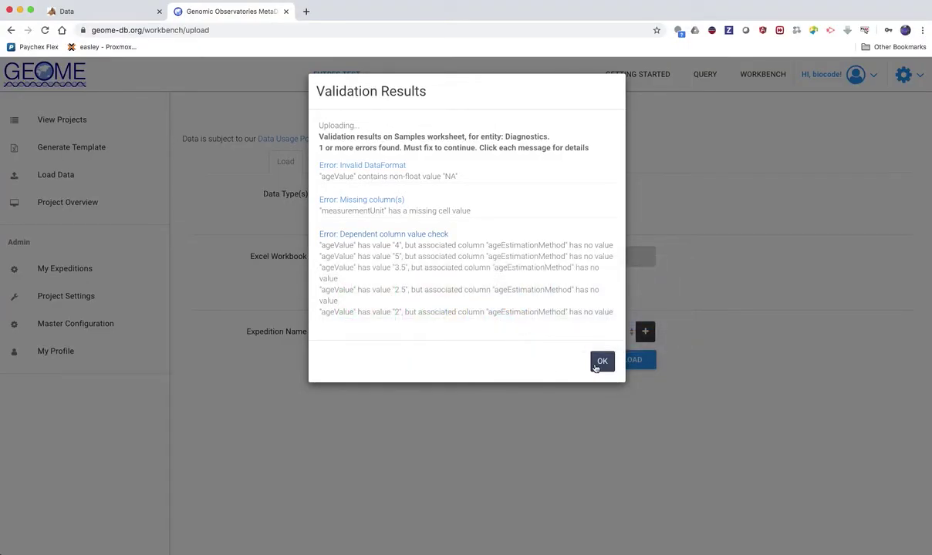
Step: In GEOME, dismiss the old validation results and load the updated kitty_data.xlsx into the kitty data expedition, confirming the sample locations
left_click(601, 360)
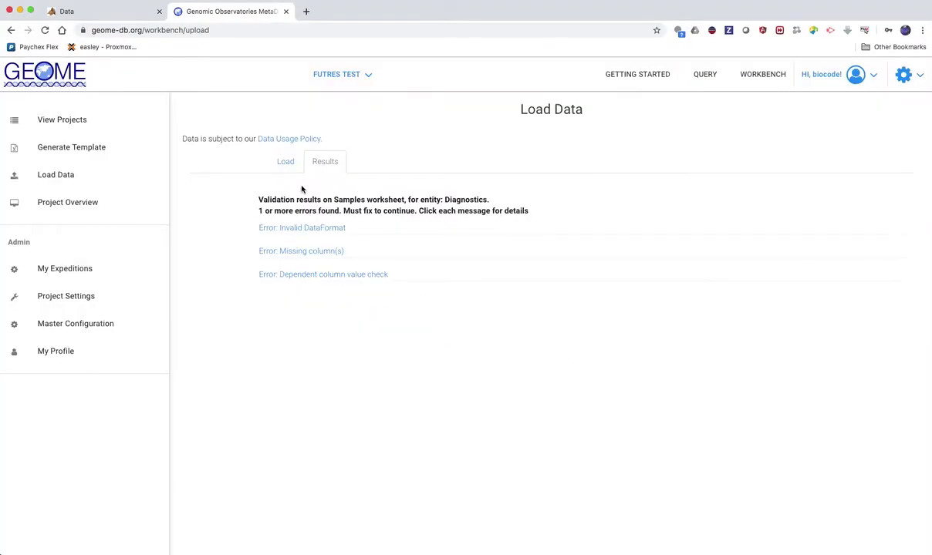
left_click(287, 163)
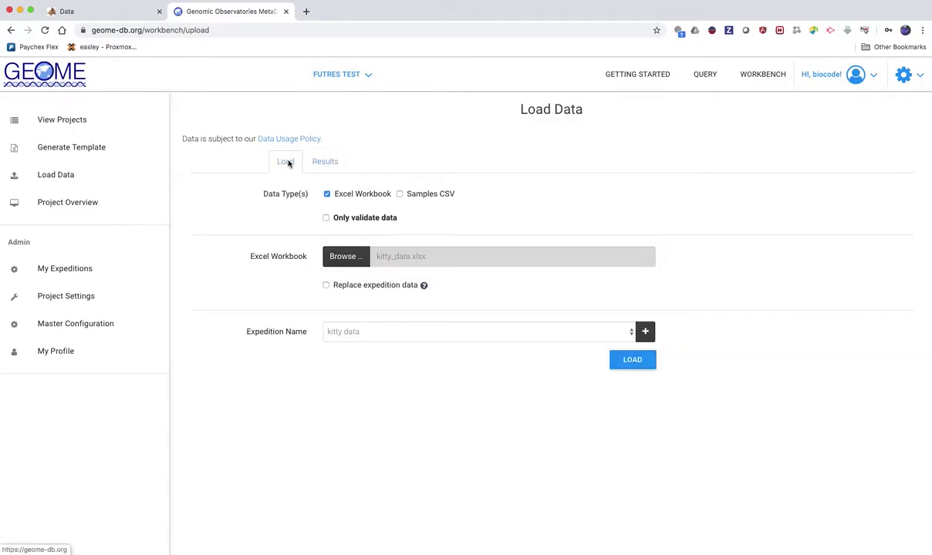
left_click(354, 261)
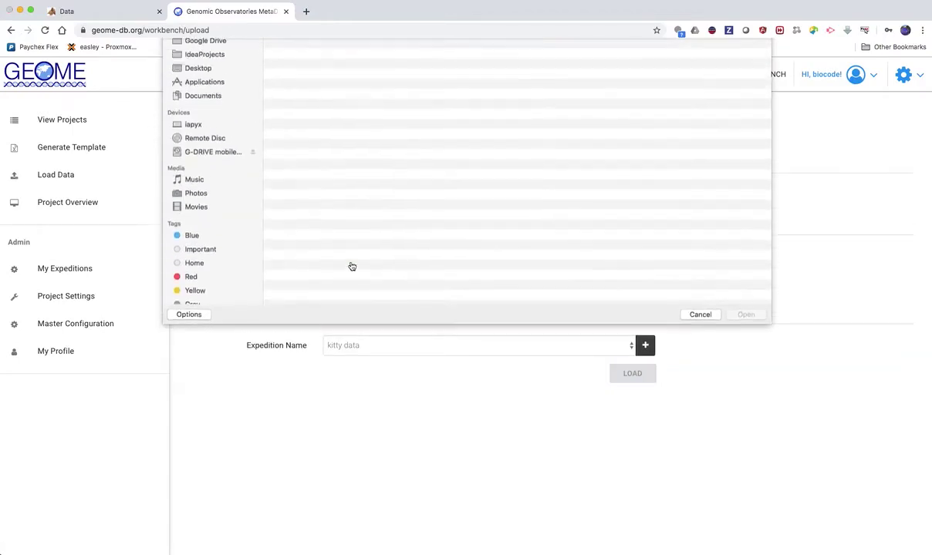
double_click(316, 77)
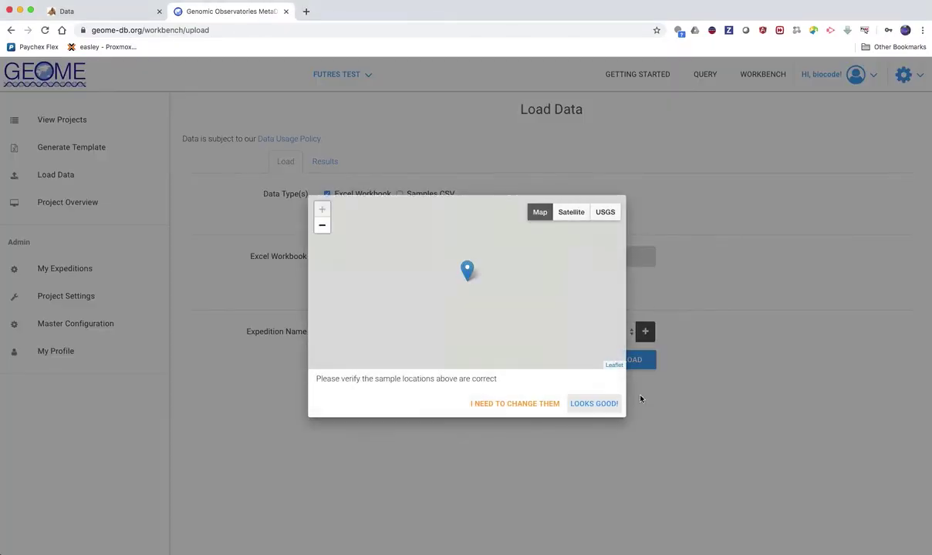
left_click(594, 406)
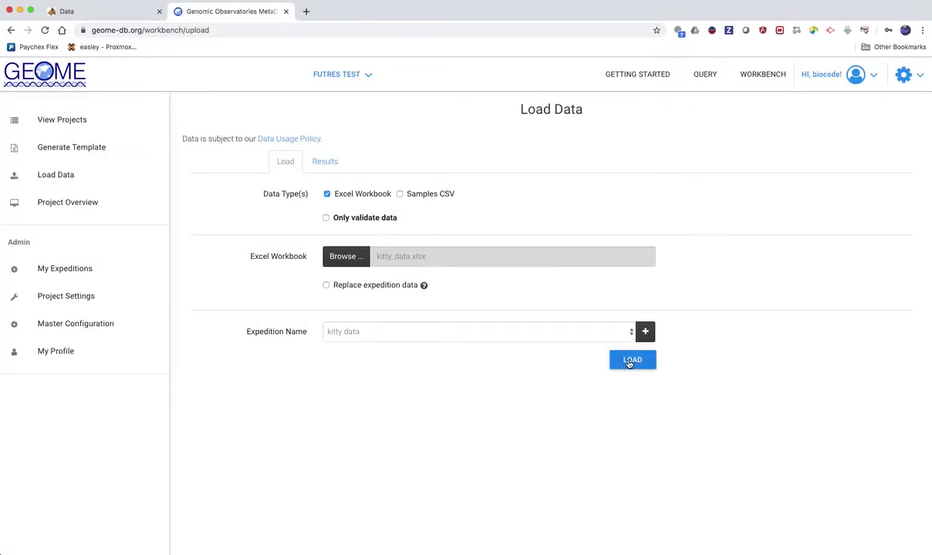
left_click(629, 362)
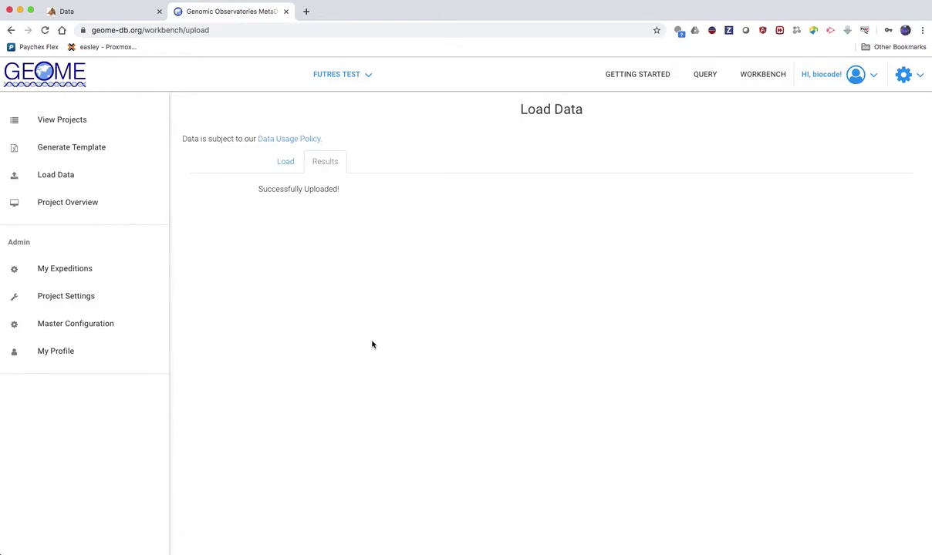
Step: From the project overview, list the kitty data expedition's records as a table and open the sample3 record
left_click(78, 204)
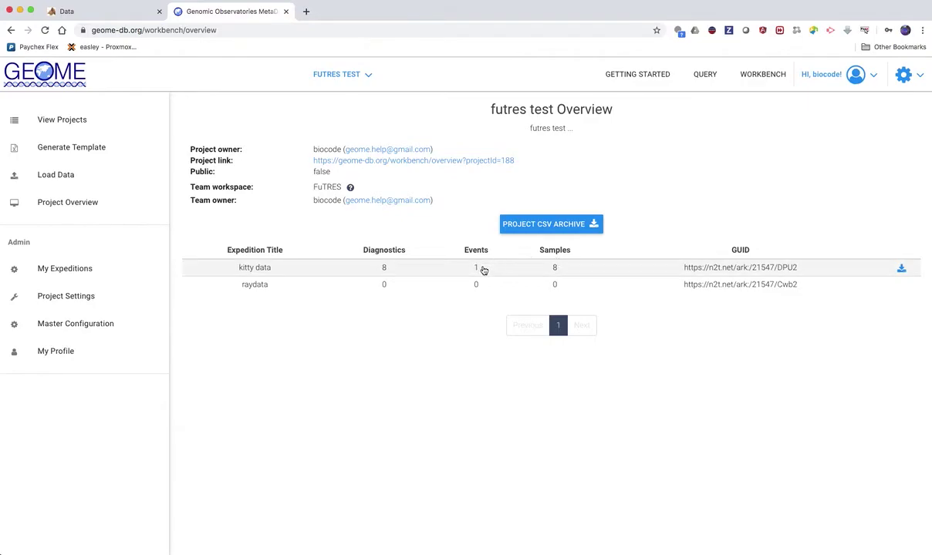
left_click(368, 270)
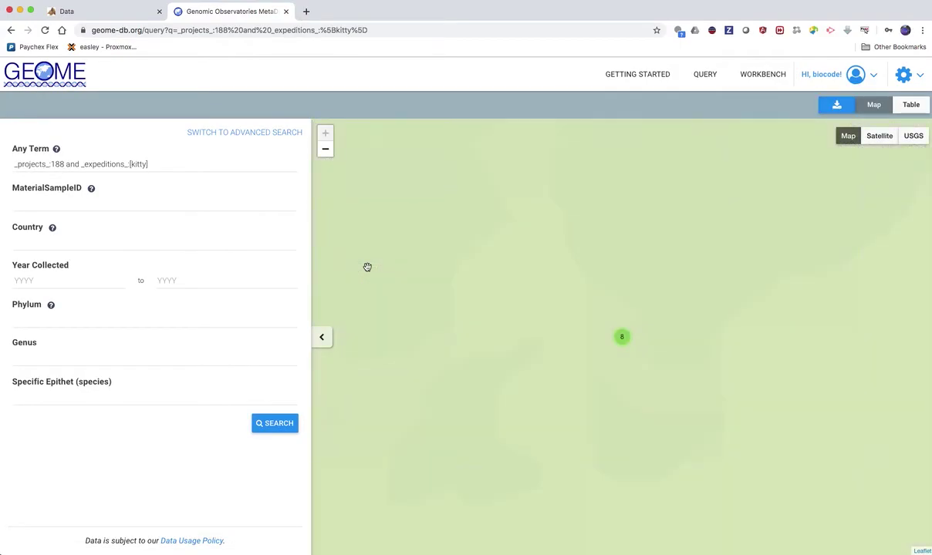
left_click(913, 106)
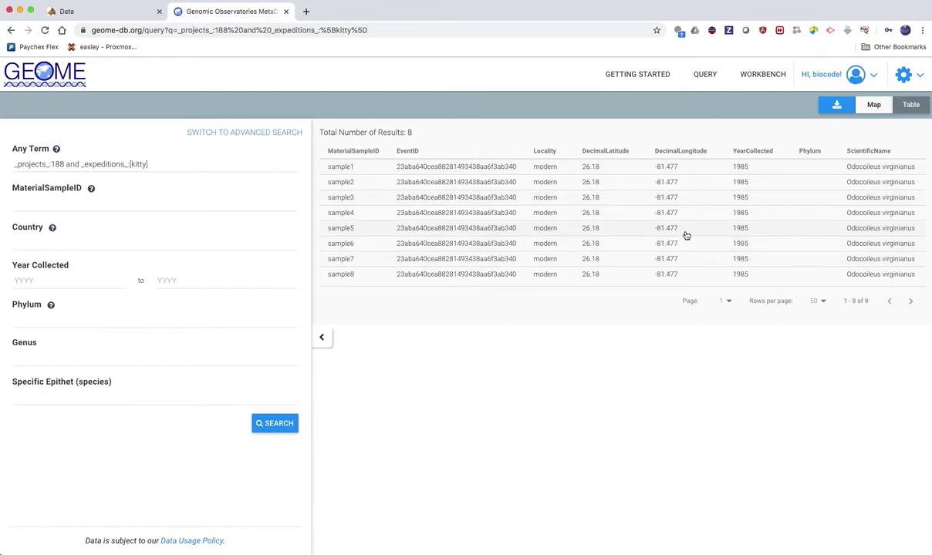
scroll(685, 235, "right", 3)
scroll(685, 235, "left", 3)
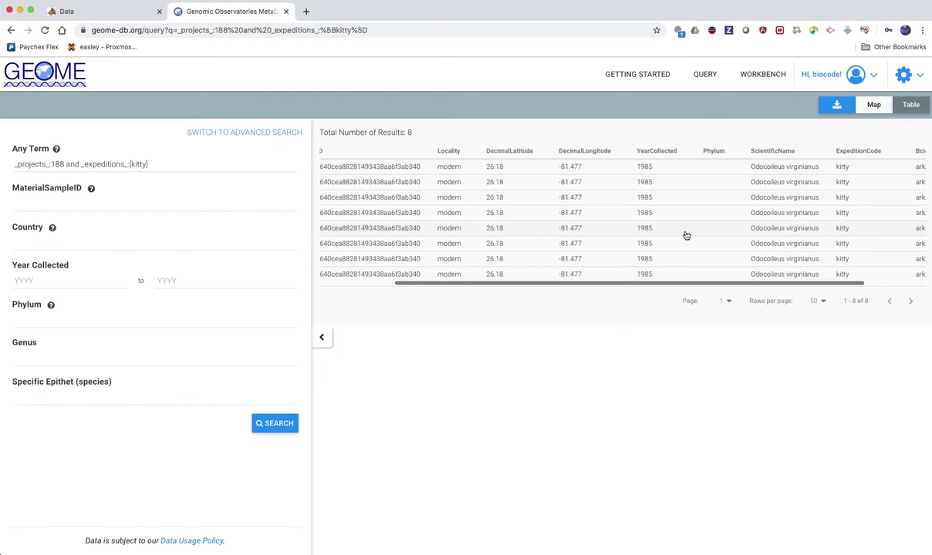
left_click(459, 199)
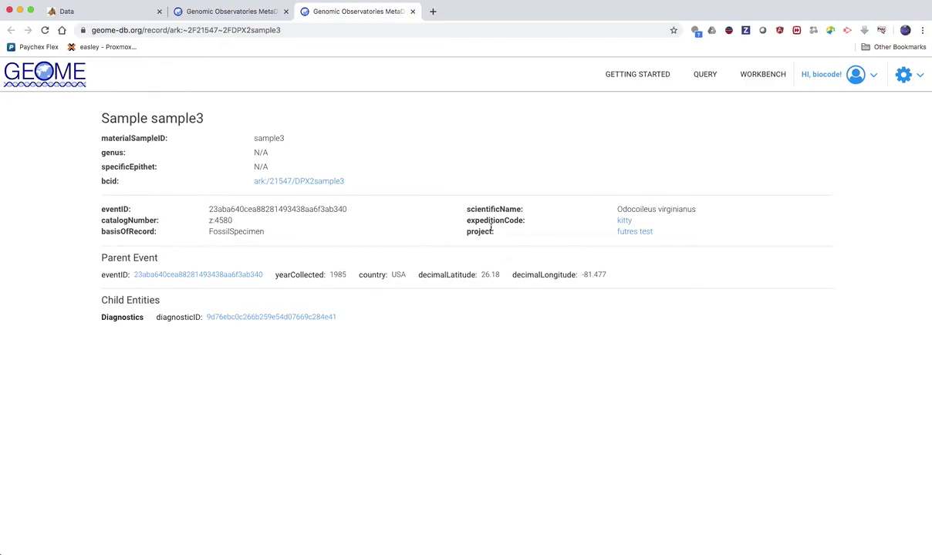
Step: Go from the sample3 record to the futres test project's settings and review its Visibility options
left_click(630, 233)
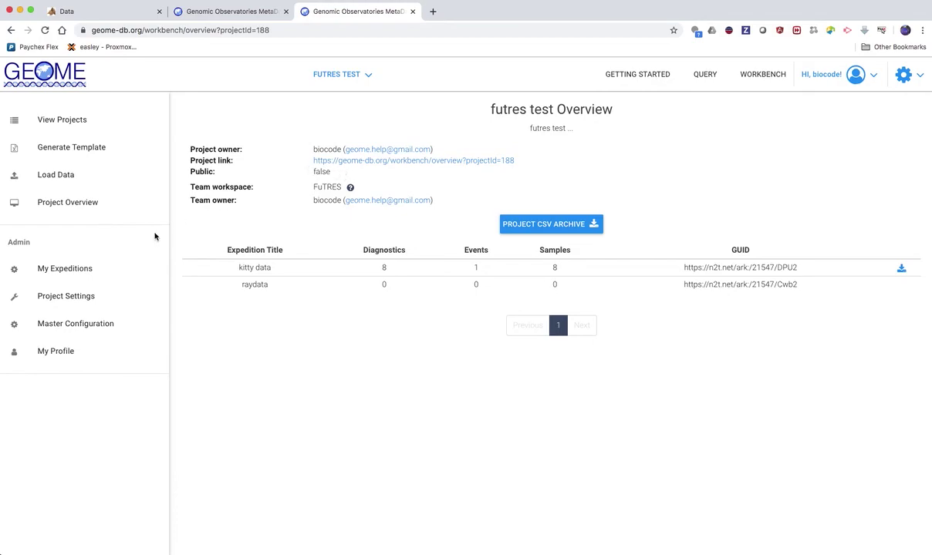
left_click(89, 297)
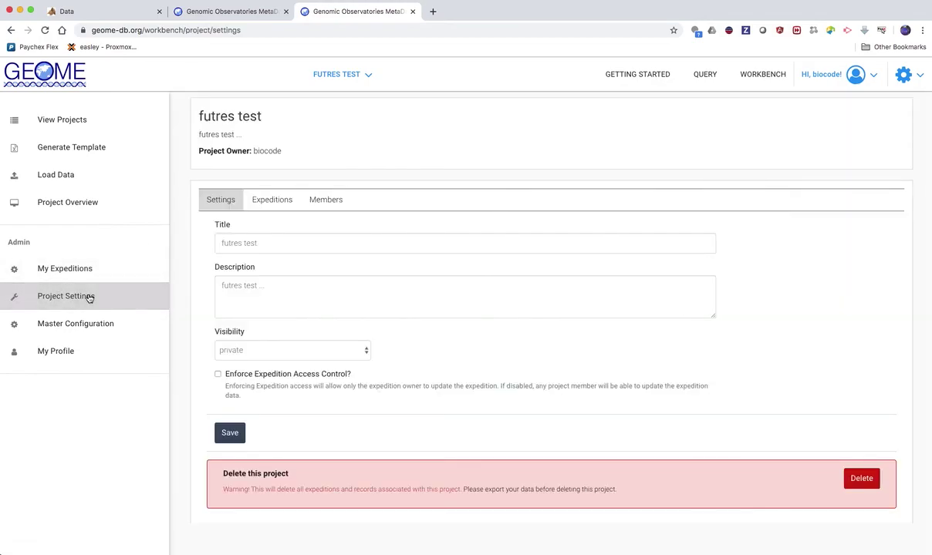
left_click(251, 352)
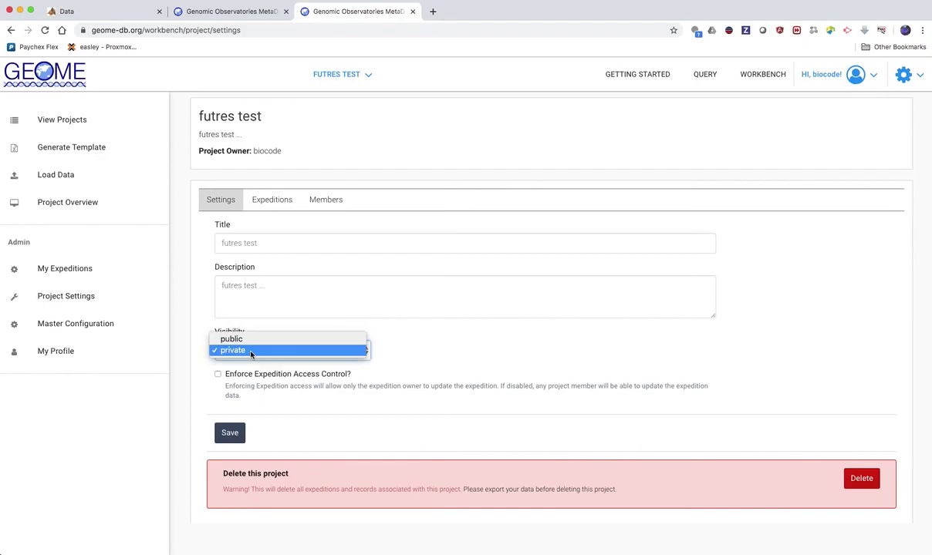
left_click(269, 286)
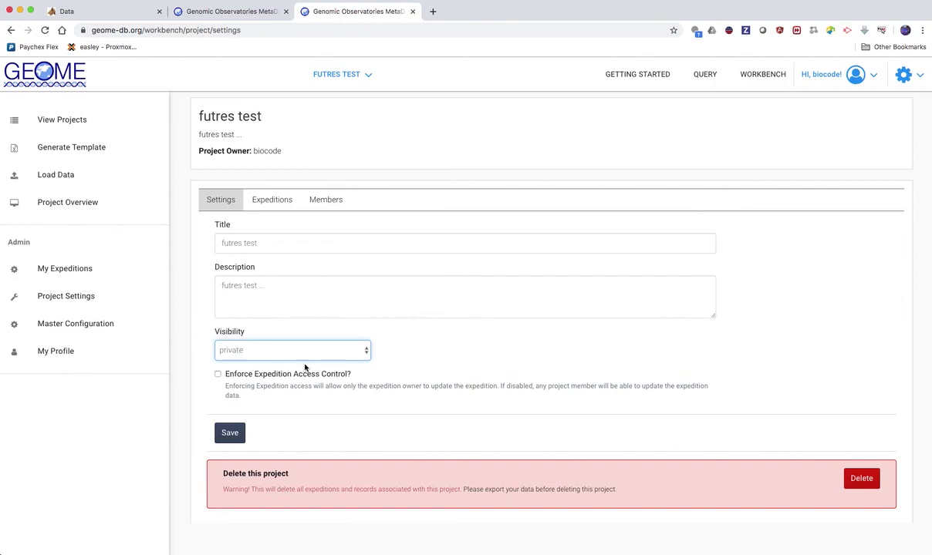